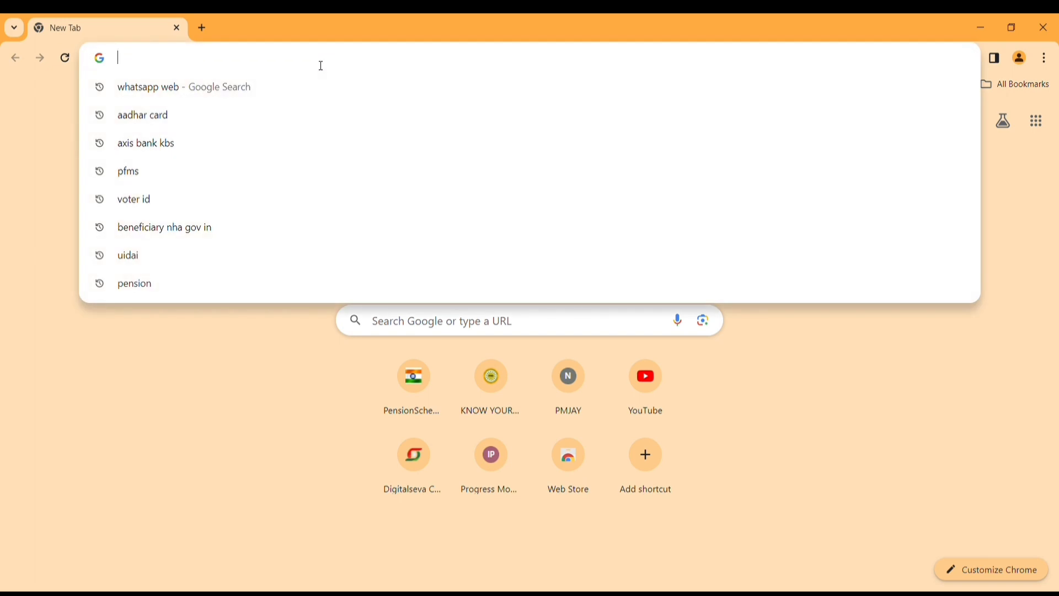
# Step: Search Google for 'voter id' and follow the NVSP result through to voters.eci.gov.in
pyautogui.write('vor')
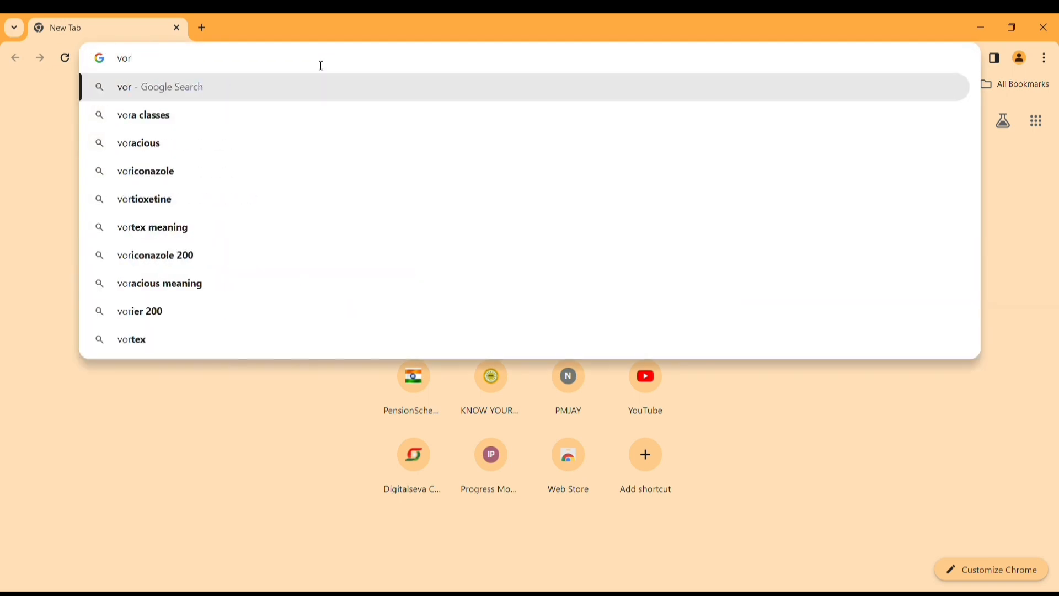
pyautogui.write('ar')
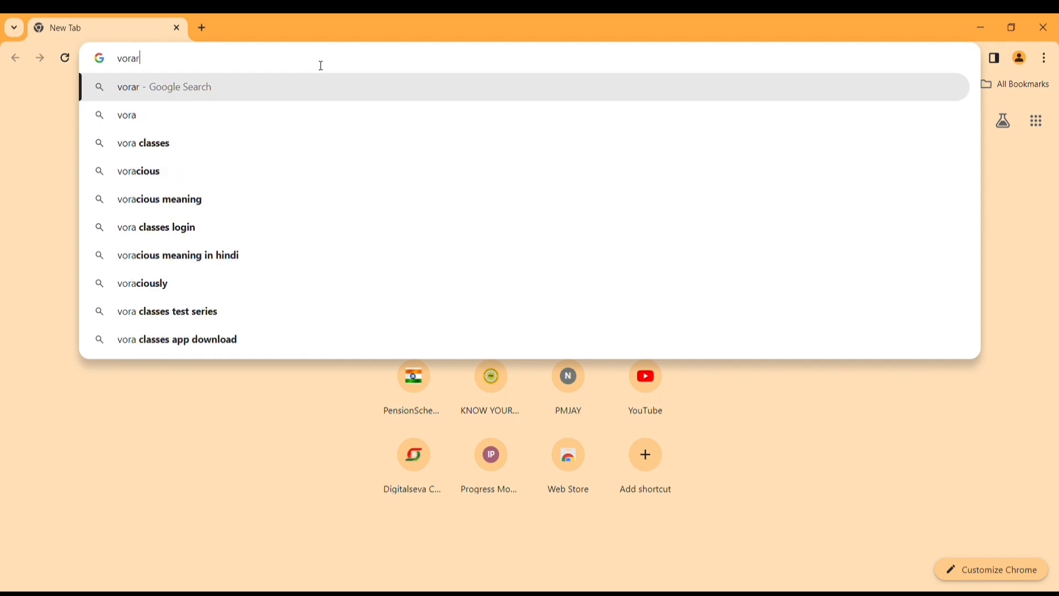
pyautogui.press('BackSpace')
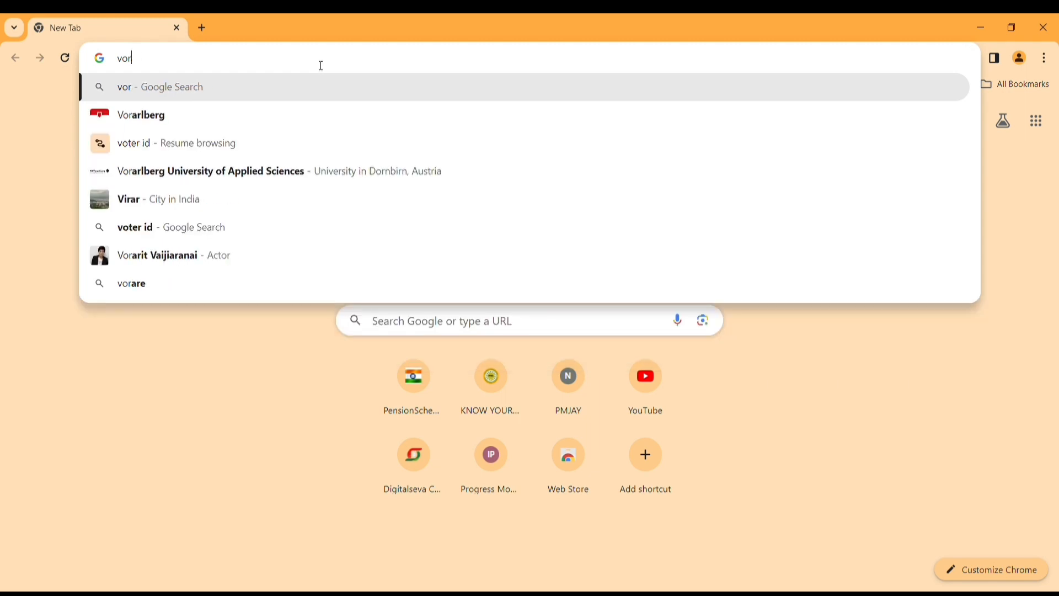
pyautogui.write('er')
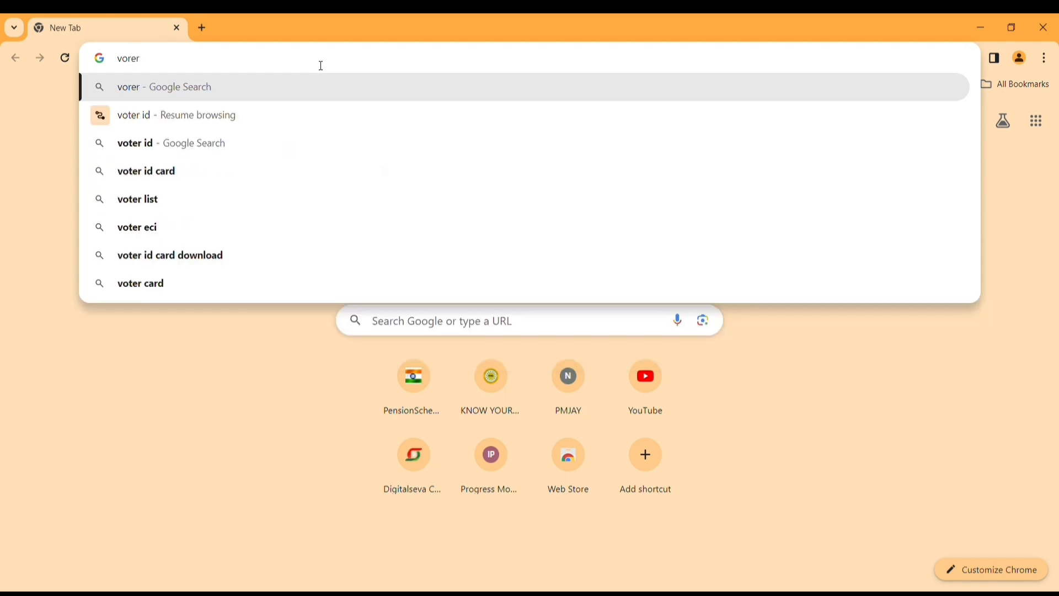
pyautogui.write(' id')
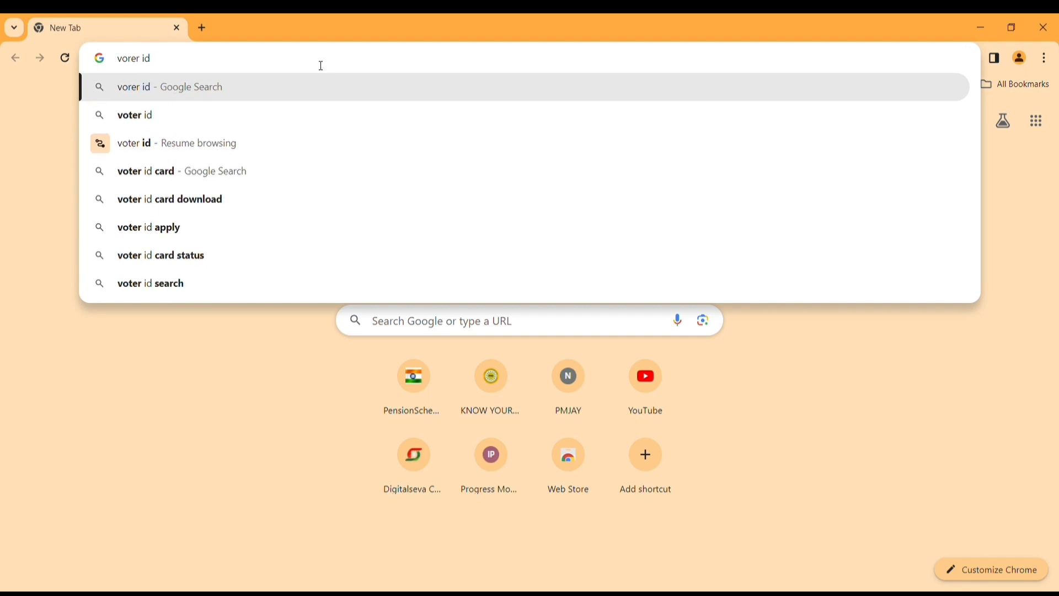
pyautogui.press('Return')
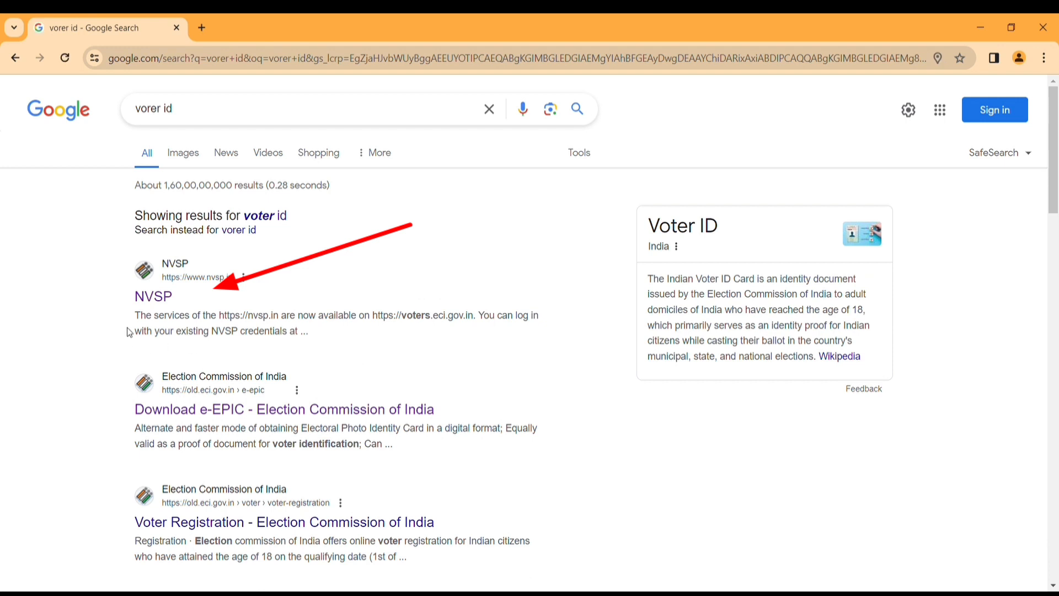
pyautogui.click(156, 297)
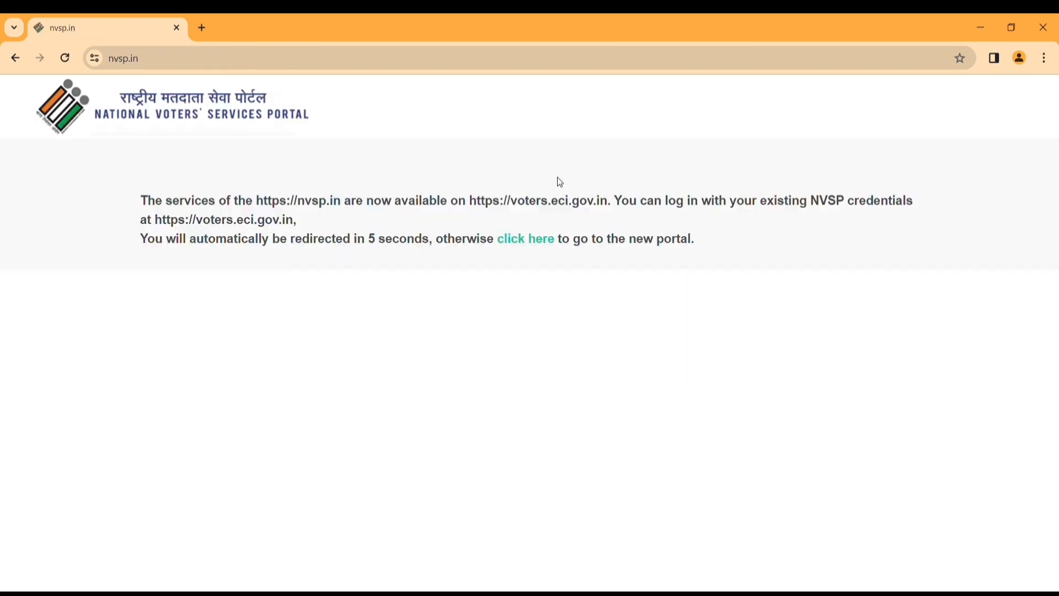
pyautogui.click(537, 242)
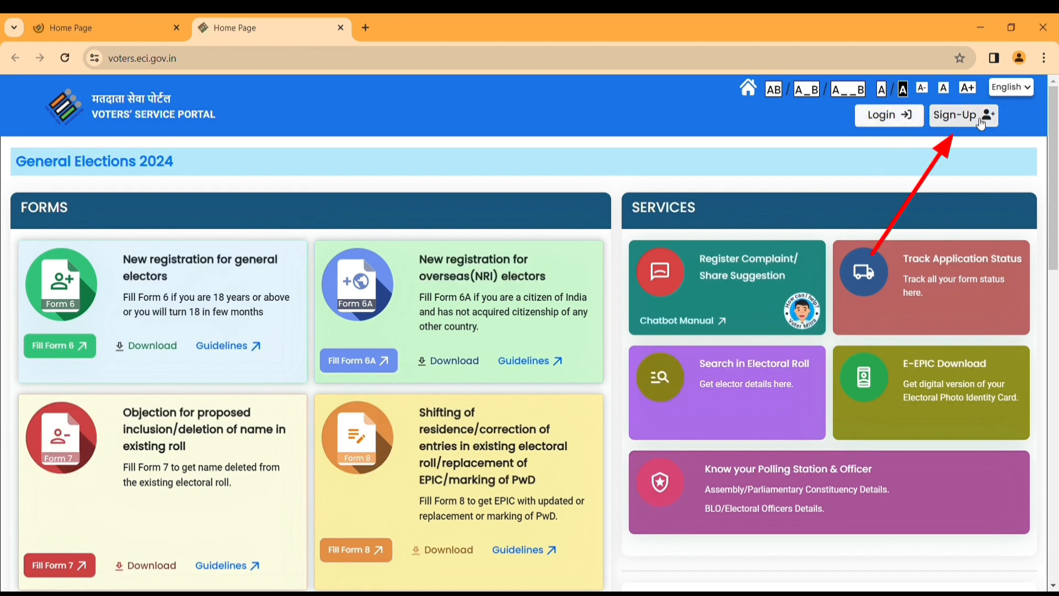
# Step: Go from the Sign-Up page to Login and sign in with the browser's saved credentials
pyautogui.click(953, 115)
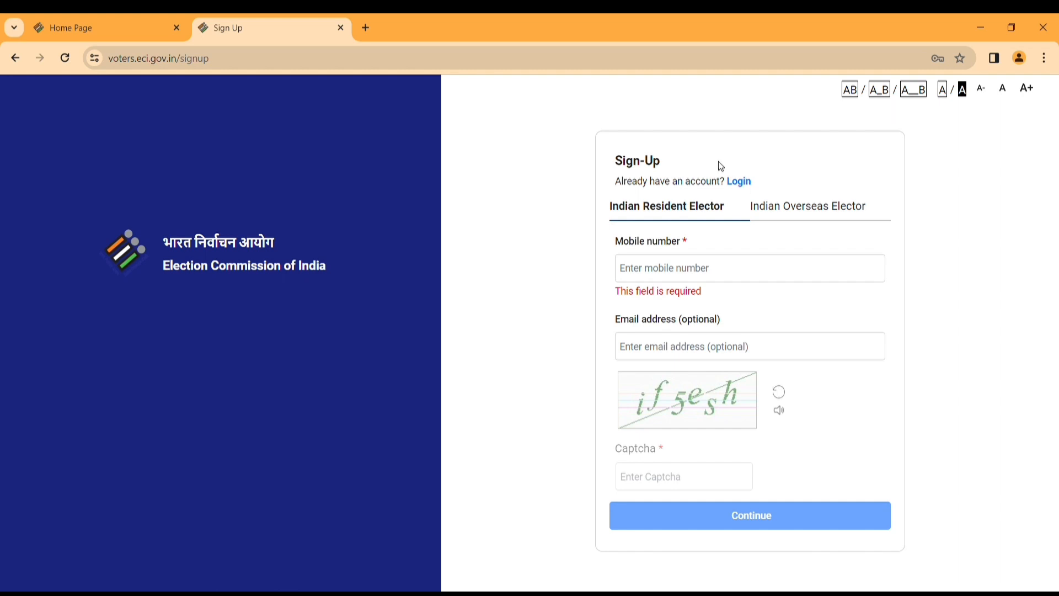
pyautogui.click(739, 183)
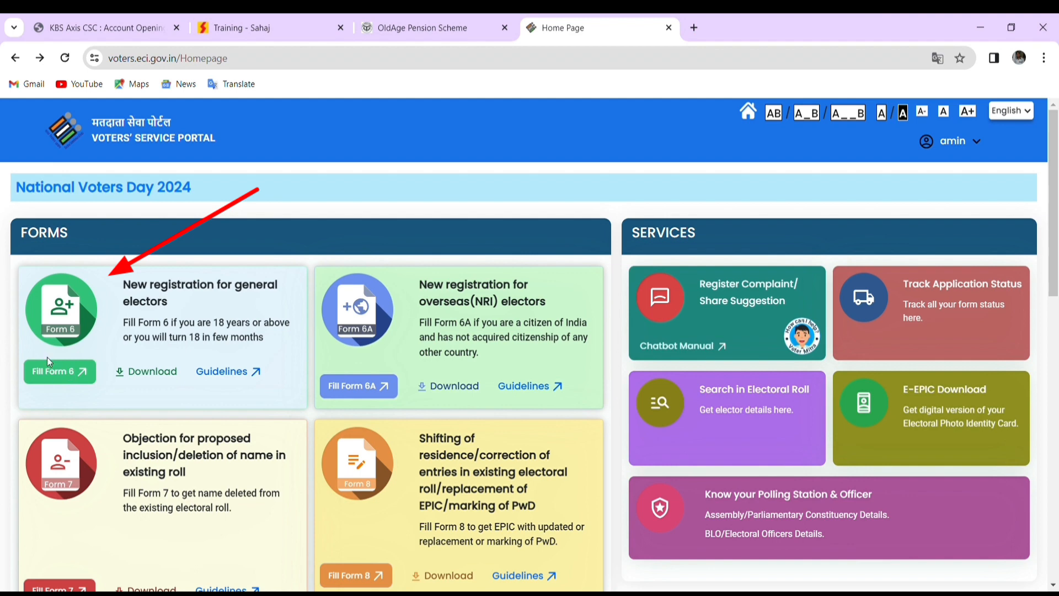
# Step: Open Form 6 and select State Uttar Pradesh, District Bareilly, Assembly Constituency 121 Nawabganj
pyautogui.click(64, 379)
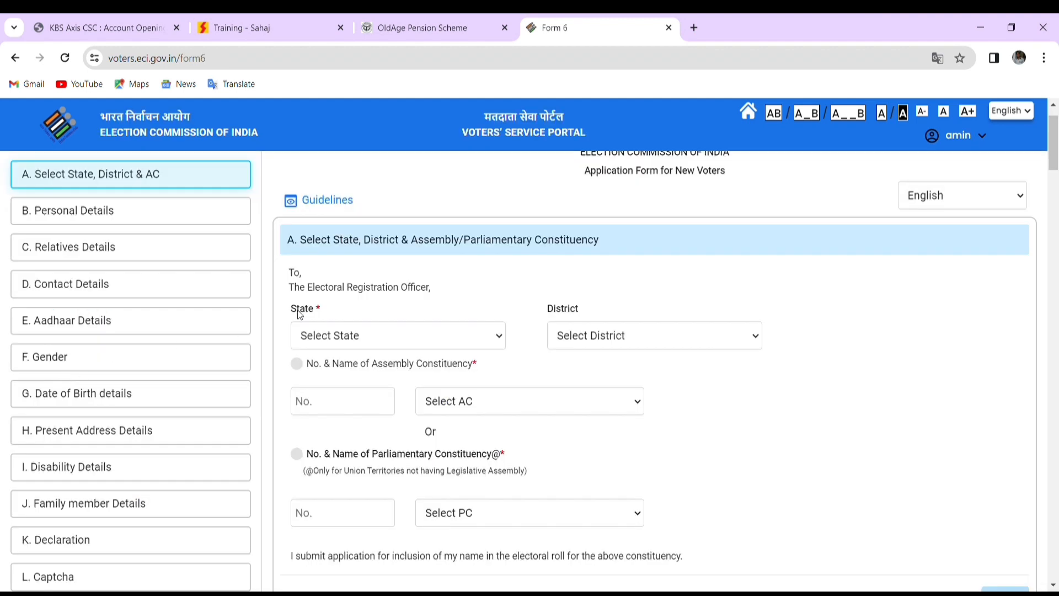
pyautogui.click(433, 335)
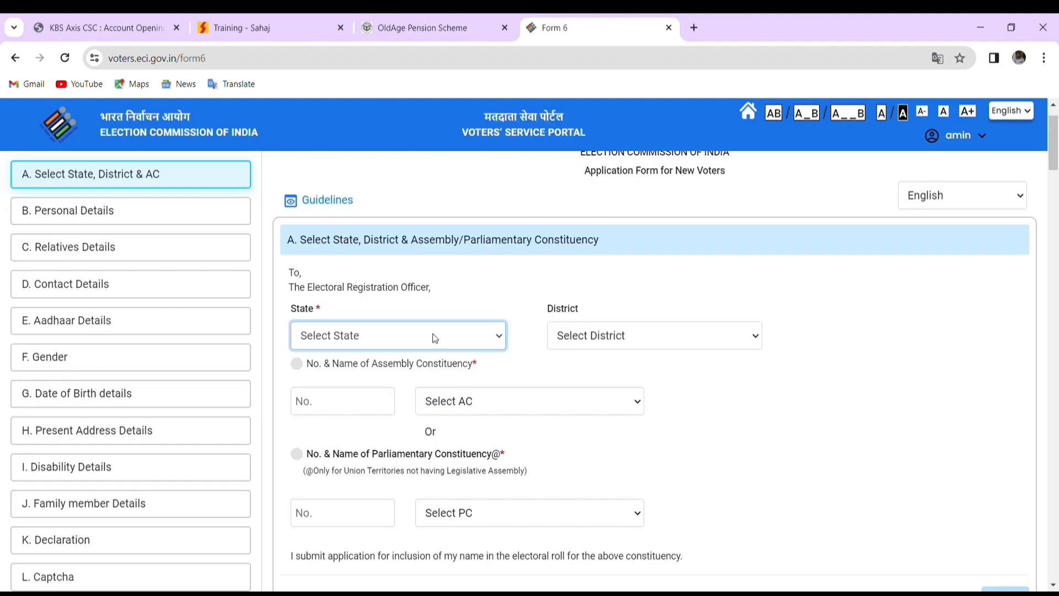
pyautogui.press('u')
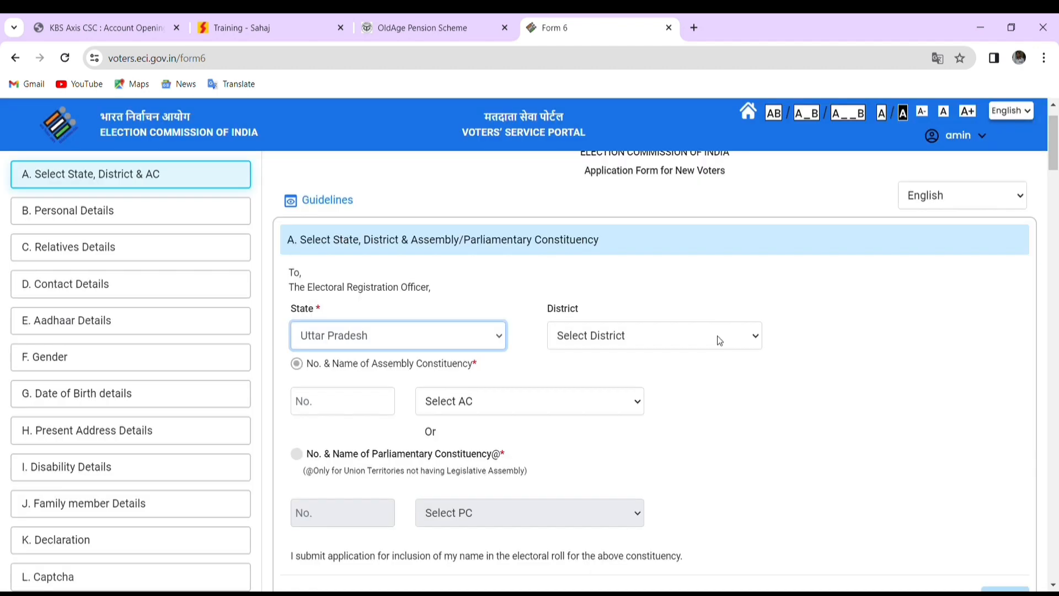
pyautogui.click(719, 335)
pyautogui.write('bare')
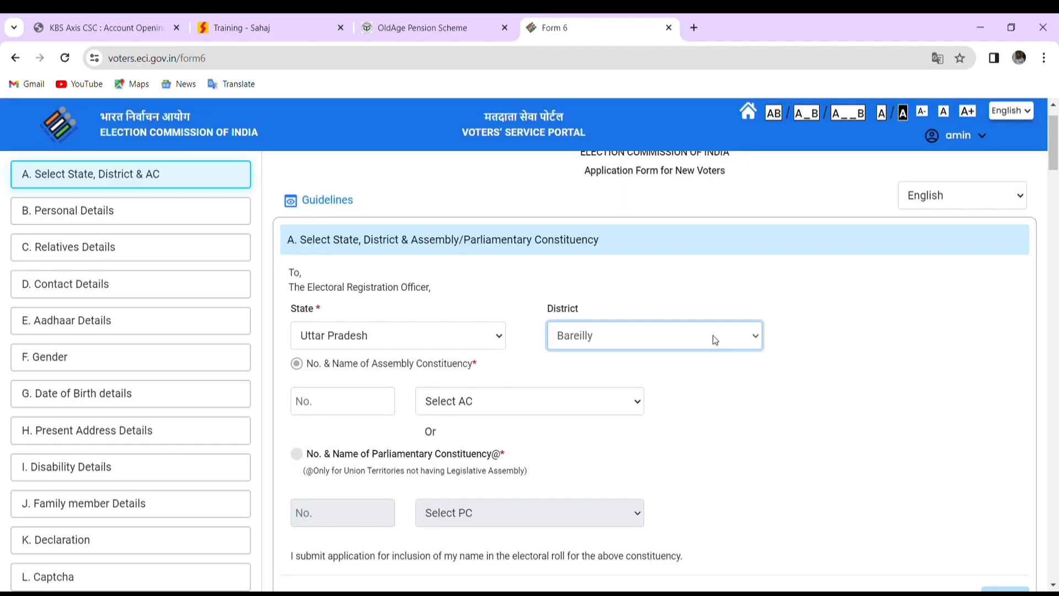
pyautogui.click(546, 398)
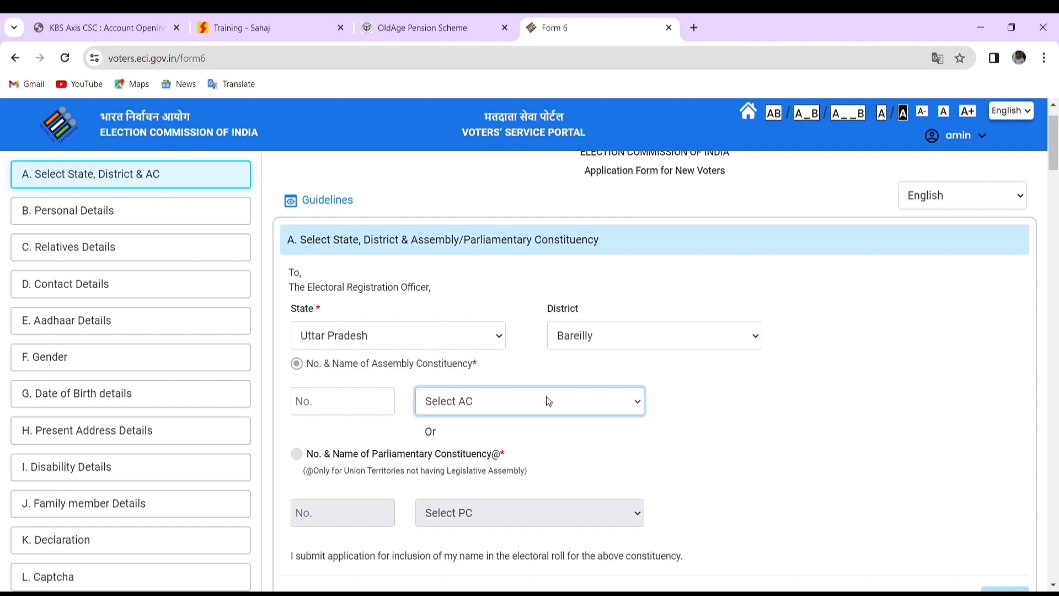
pyautogui.scroll(1, 632, 448)
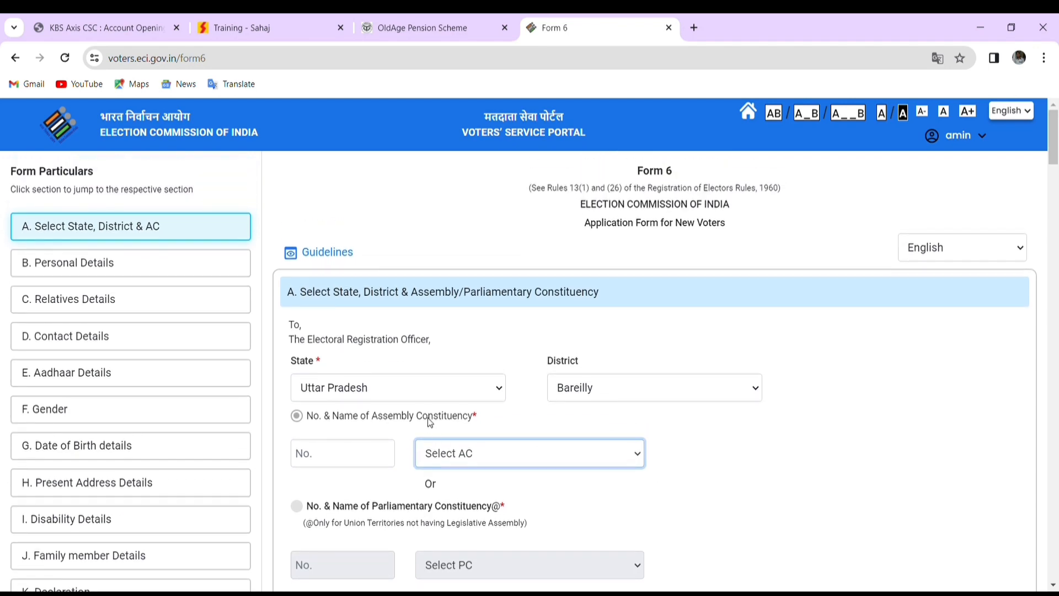
pyautogui.click(440, 438)
pyautogui.scroll(-3, 507, 442)
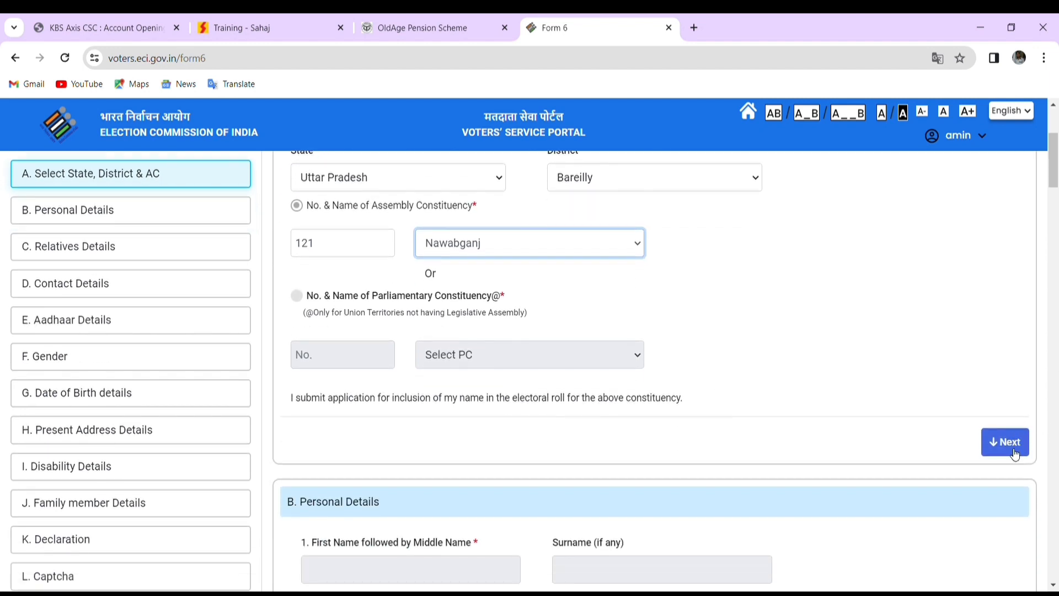
pyautogui.click(1014, 445)
pyautogui.click(339, 261)
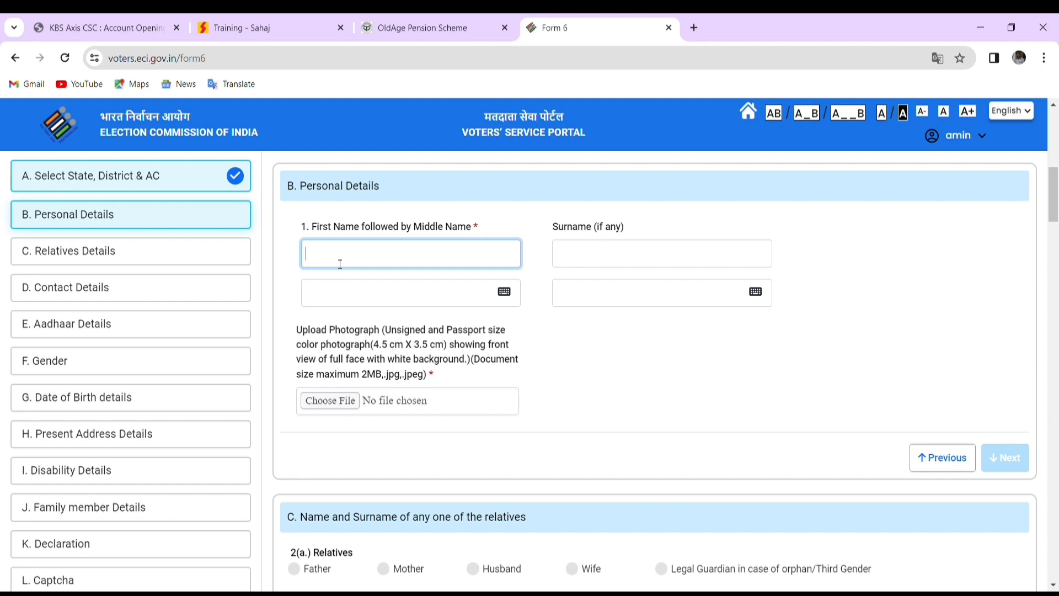
# Step: Enter the first name NASREEN and accept its auto-filled Hindi version
pyautogui.write('NASREEN')
pyautogui.click(386, 303)
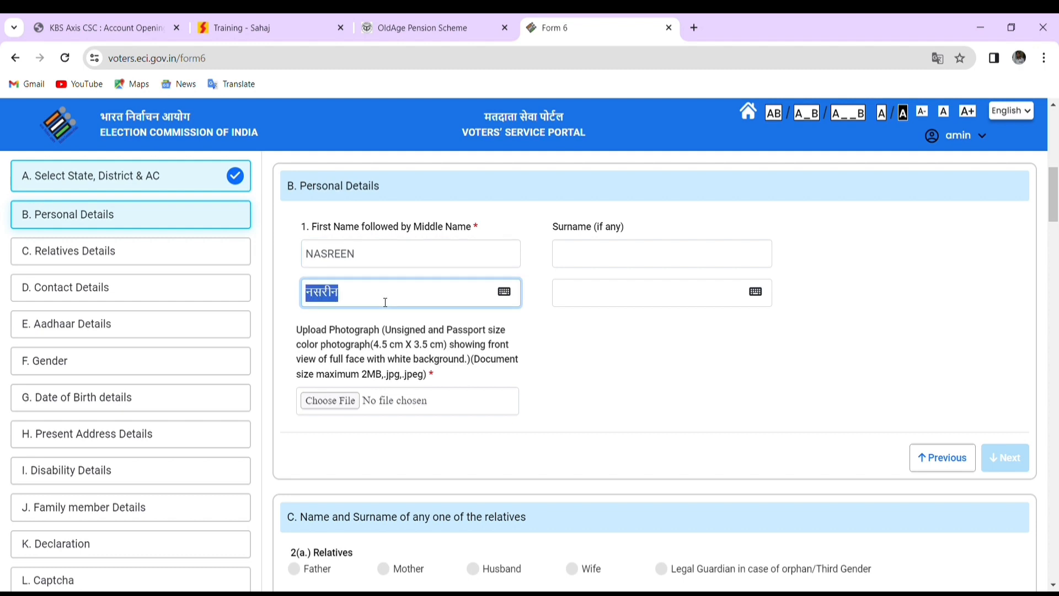
pyautogui.click(404, 301)
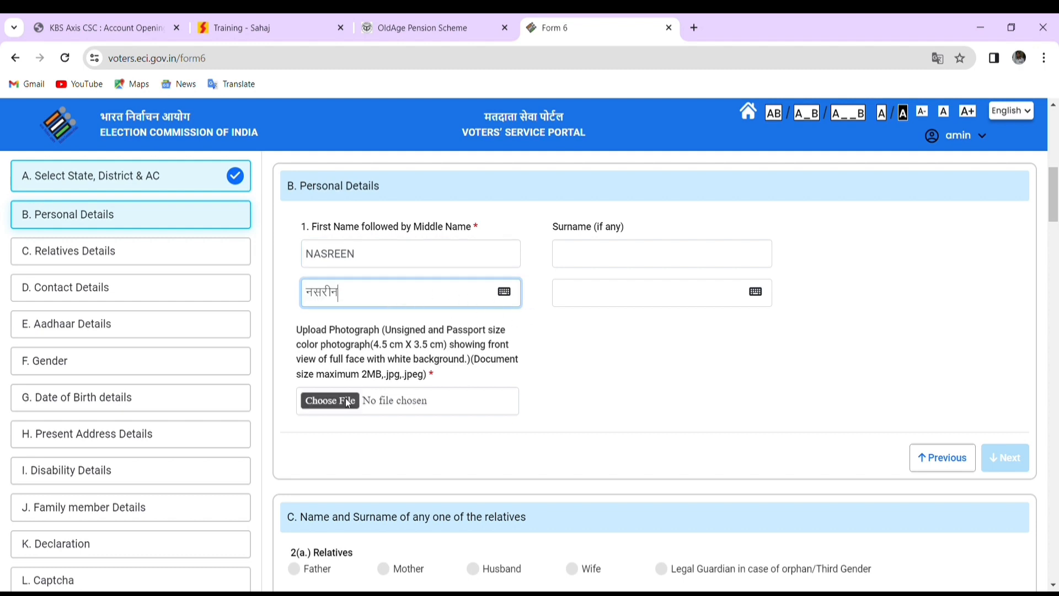
# Step: Upload and crop the applicant's passport photo, confirming the face detection
pyautogui.click(332, 405)
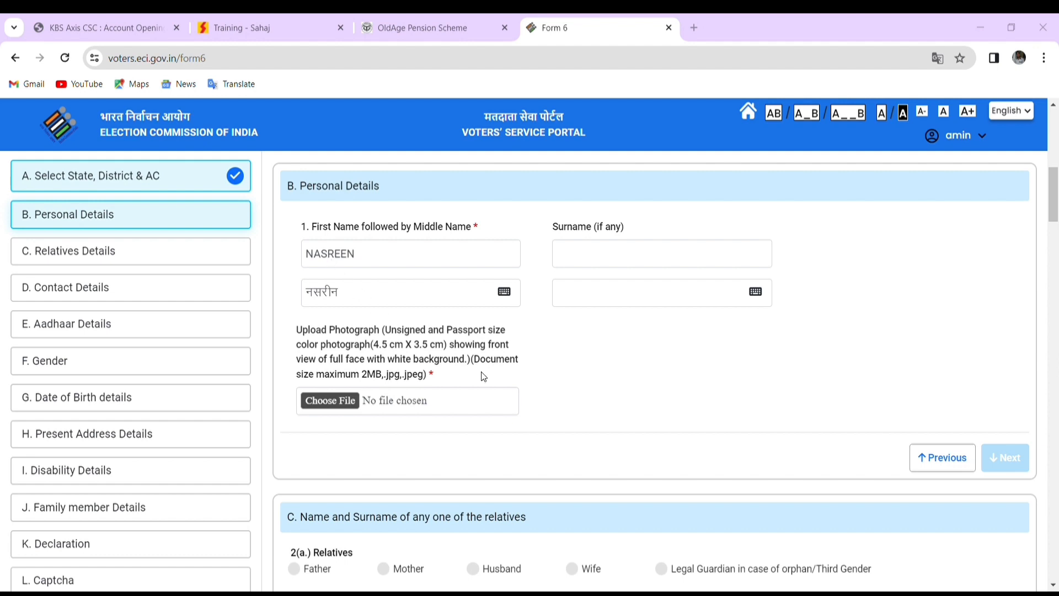
pyautogui.doubleClick(466, 365)
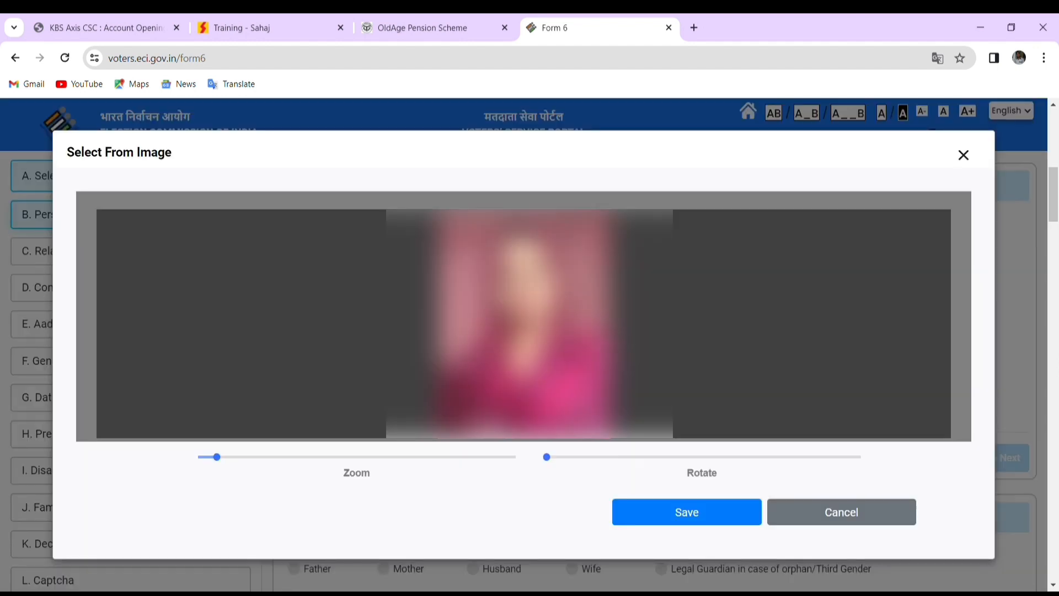
pyautogui.click(669, 514)
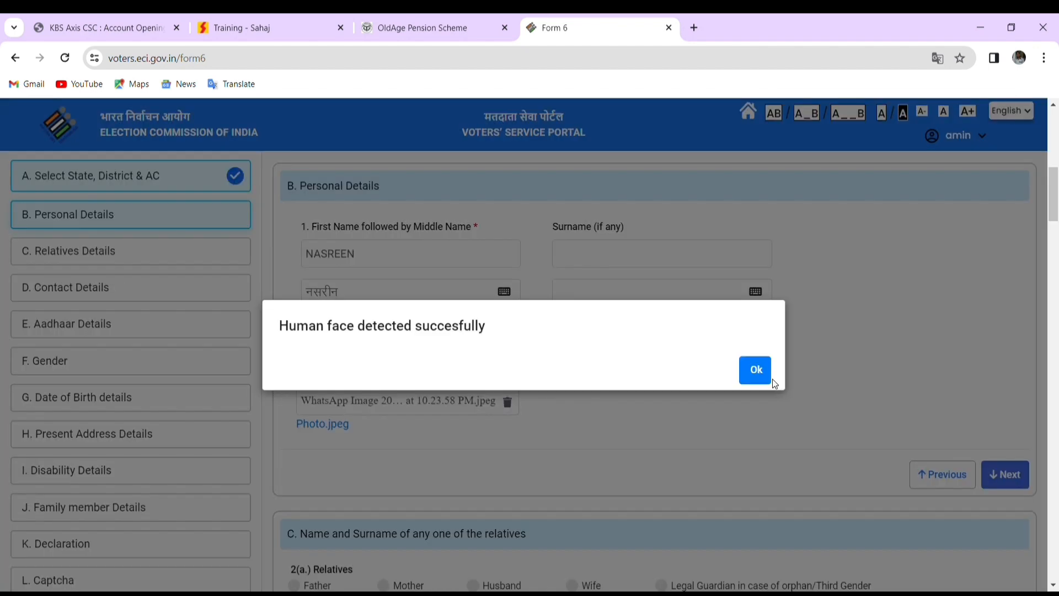
pyautogui.click(769, 379)
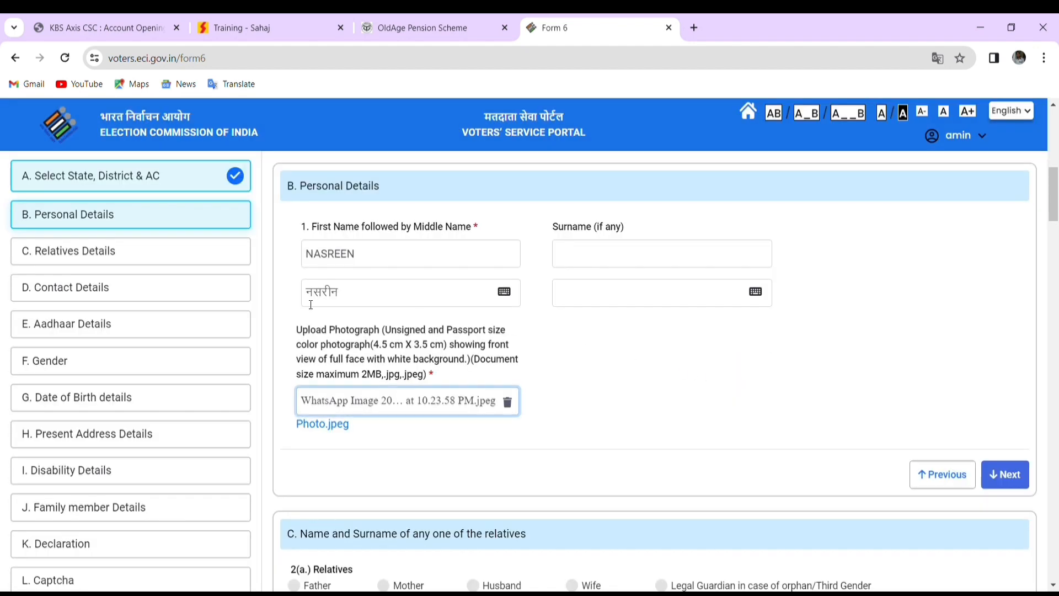
pyautogui.click(1001, 478)
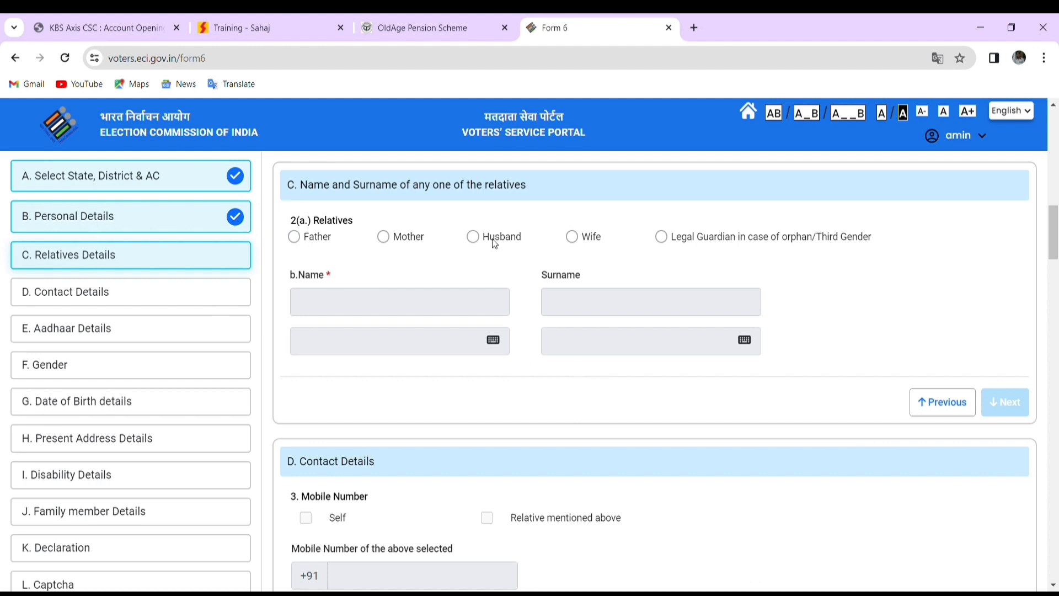
# Step: Choose Husband as the relative and enter his name AMIN with its Hindi version
pyautogui.click(473, 237)
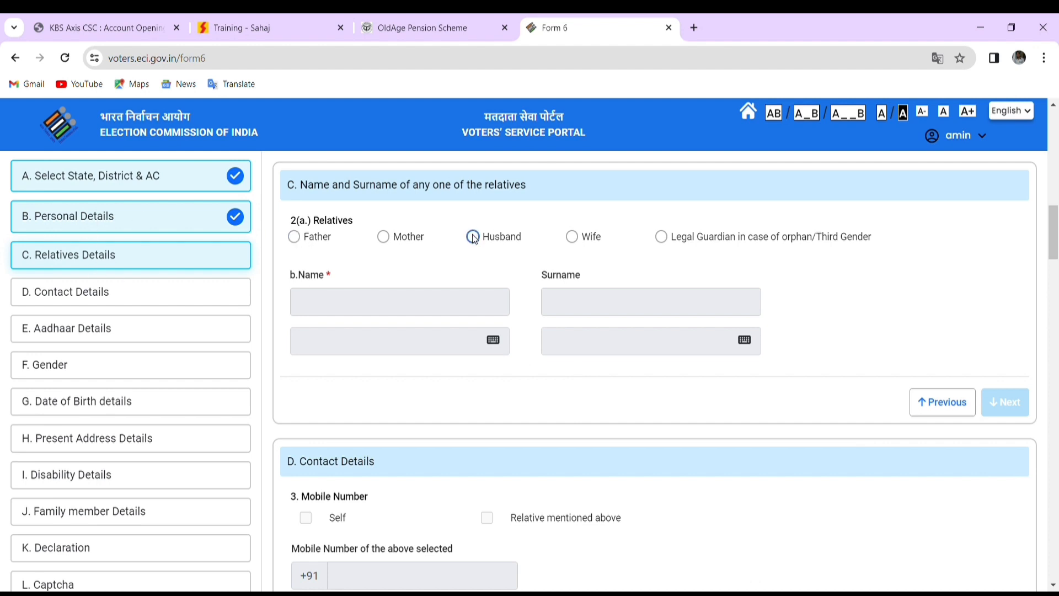
pyautogui.click(369, 311)
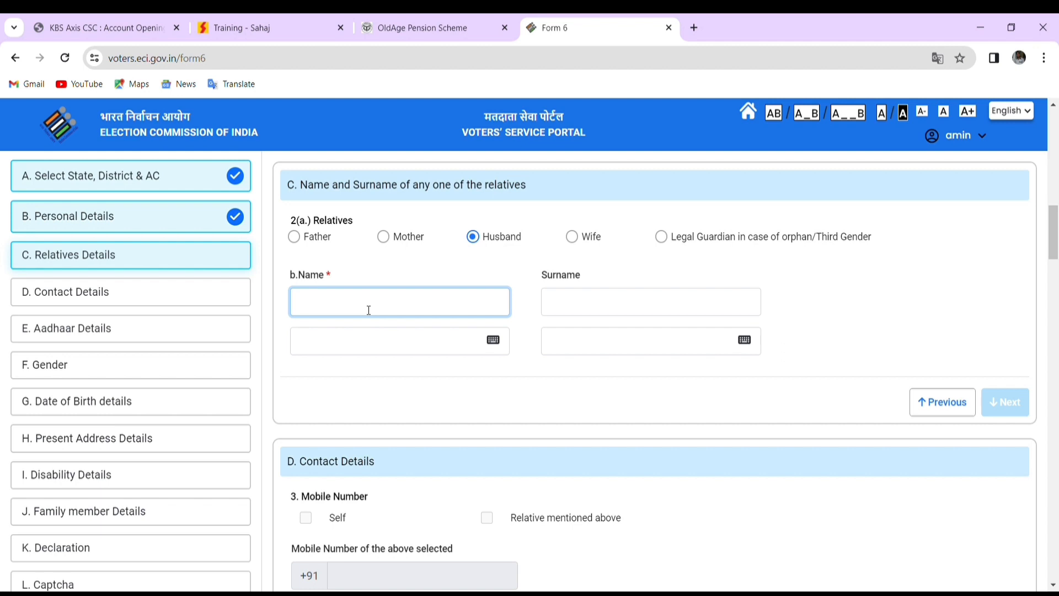
pyautogui.write('AMIN')
pyautogui.click(382, 348)
pyautogui.click(382, 347)
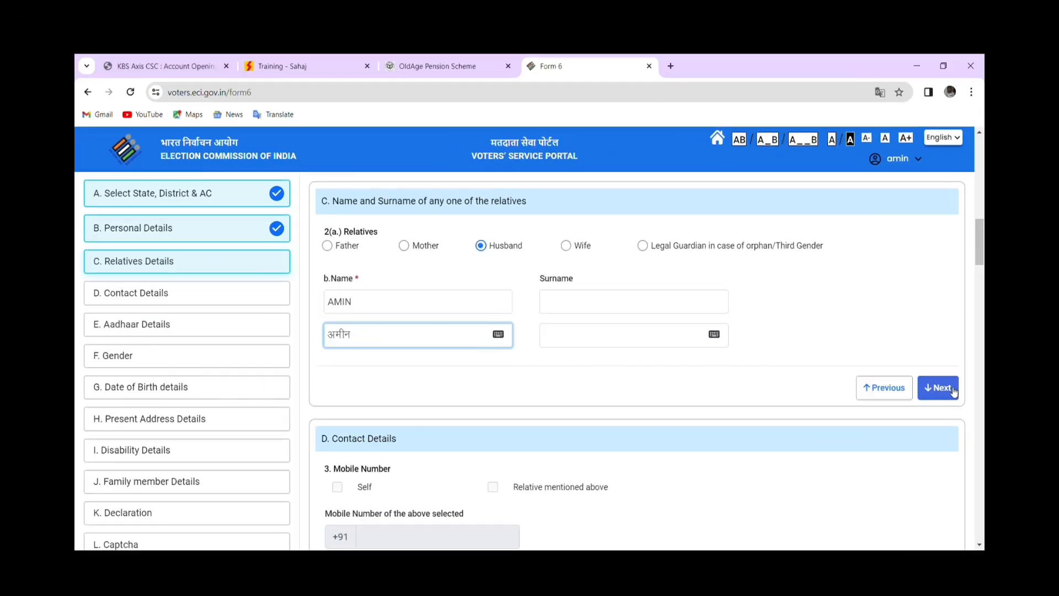
pyautogui.click(1004, 401)
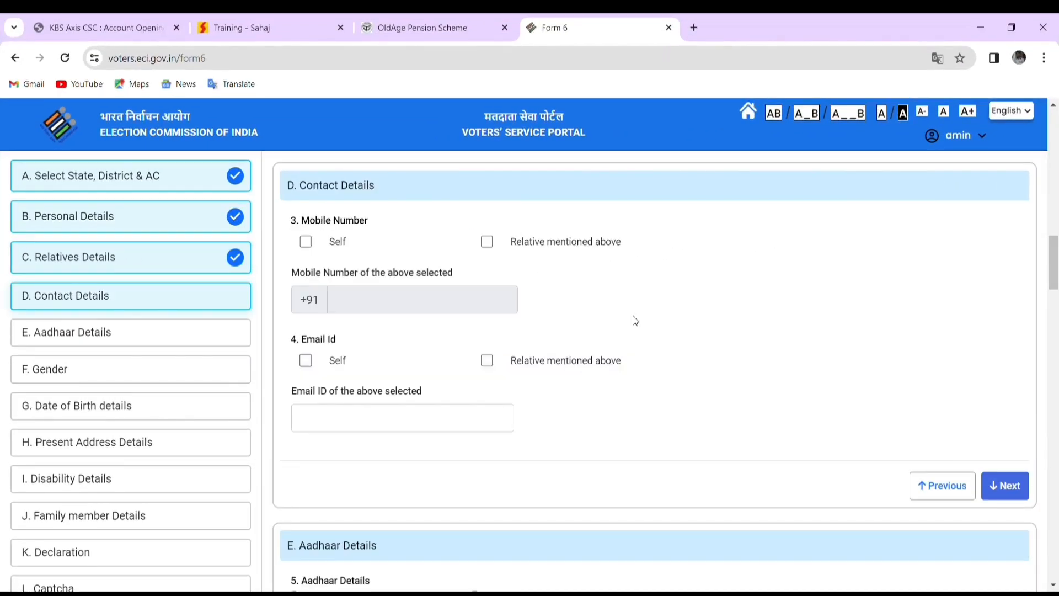
# Step: Tick Self and fill in the applicant's own saved mobile number under Contact Details
pyautogui.click(306, 241)
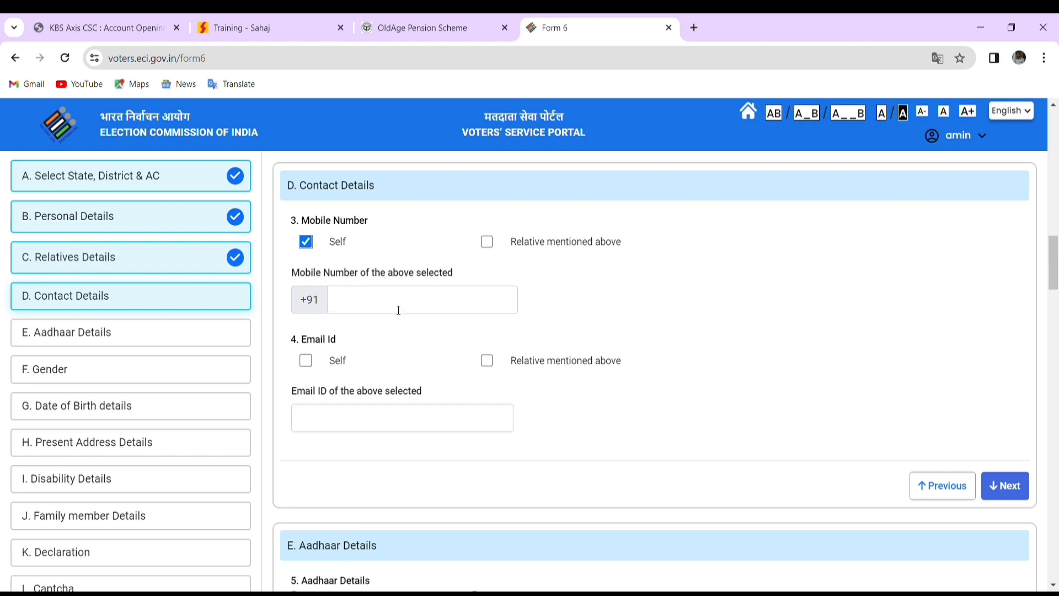
pyautogui.click(398, 310)
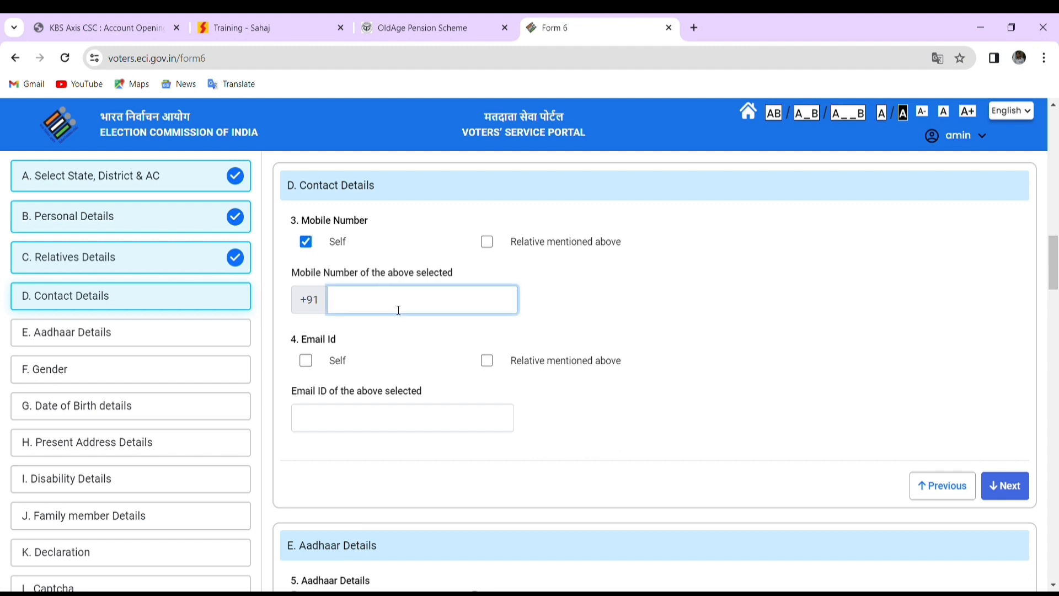
pyautogui.click(462, 356)
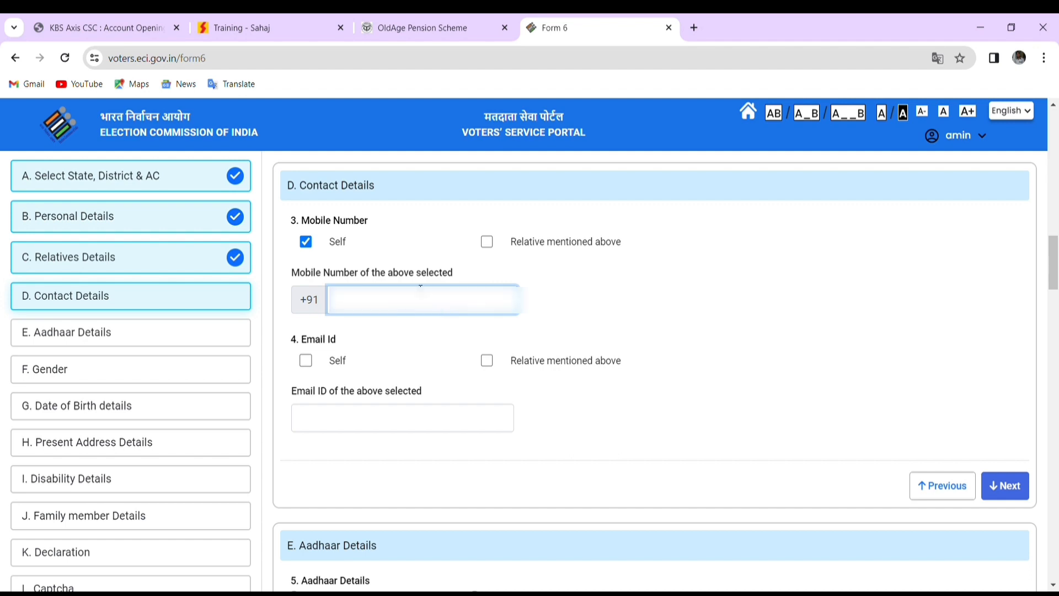
pyautogui.write('•••••')
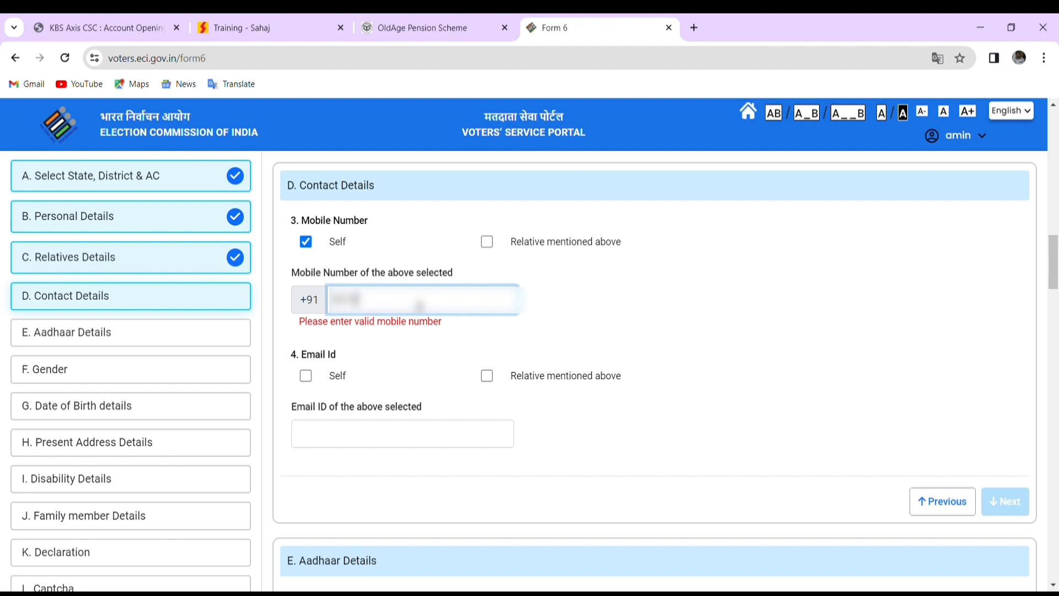
pyautogui.write('•••••')
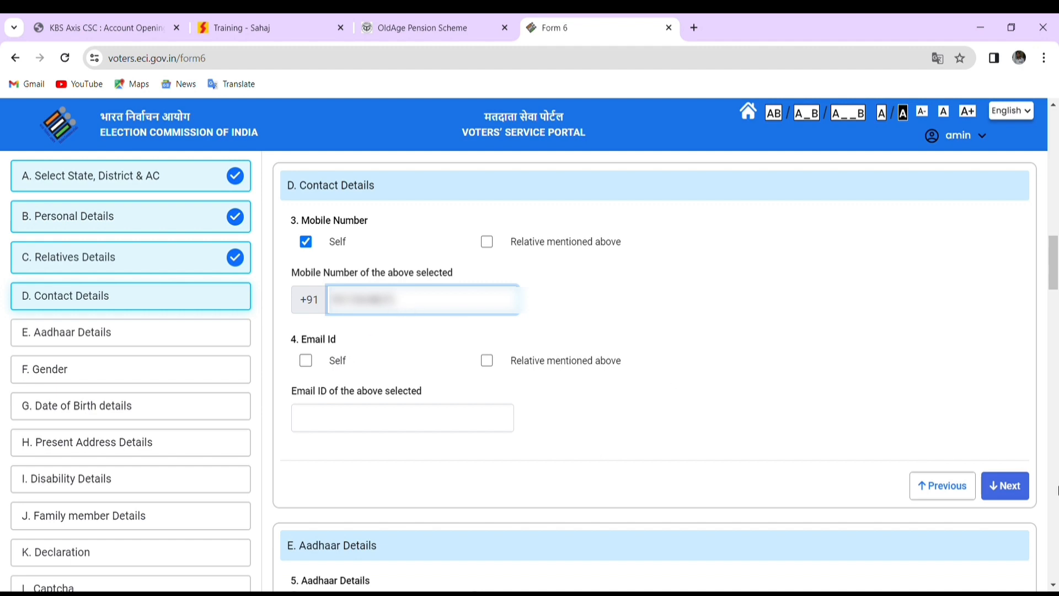
pyautogui.click(1009, 486)
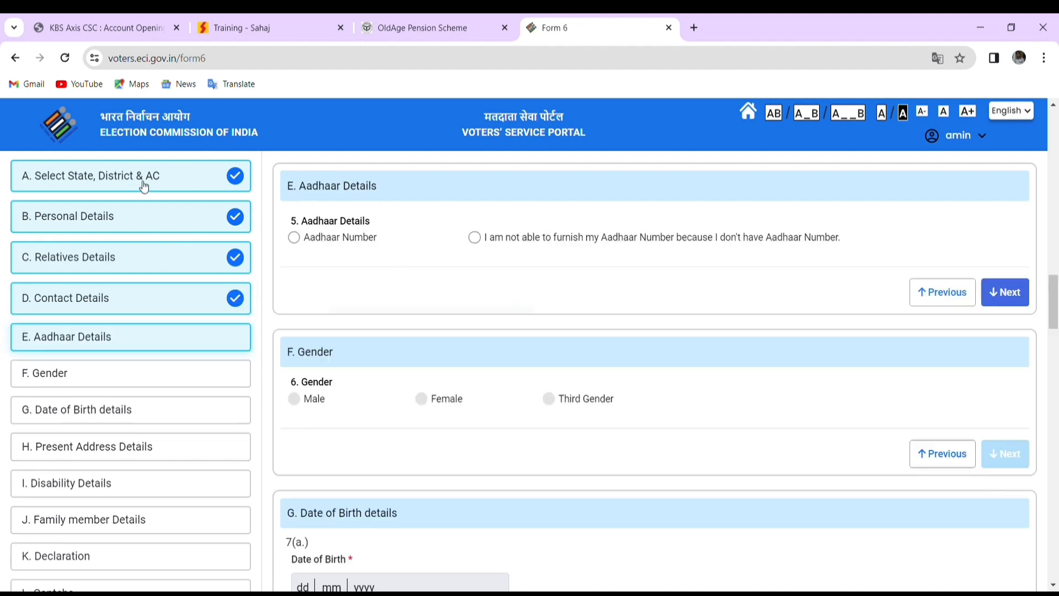
# Step: Choose the Aadhaar Number option and enter the applicant's 12-digit Aadhaar number
pyautogui.click(294, 237)
pyautogui.click(374, 309)
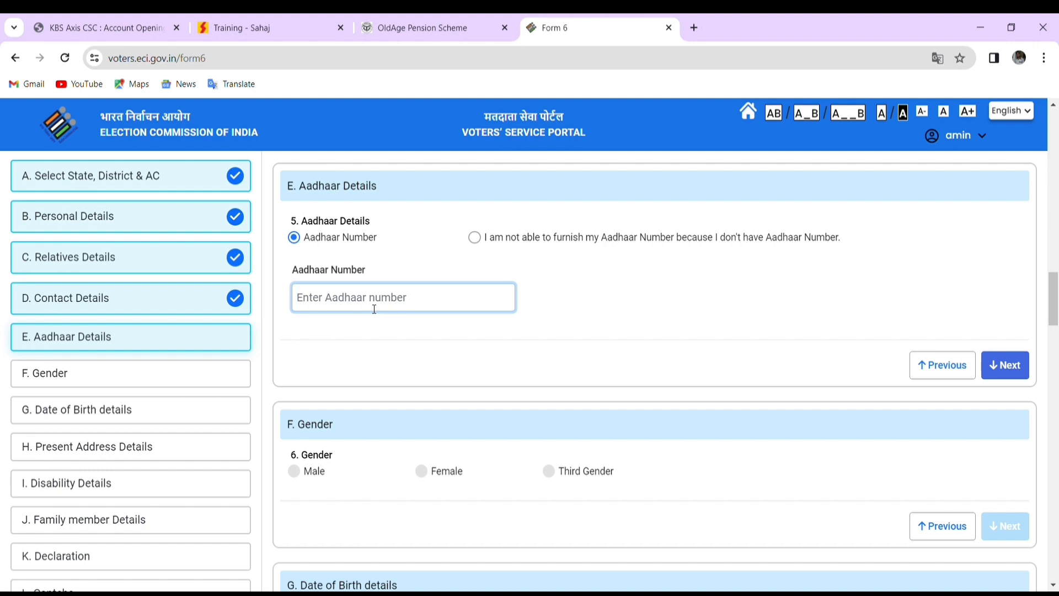
pyautogui.write('••')
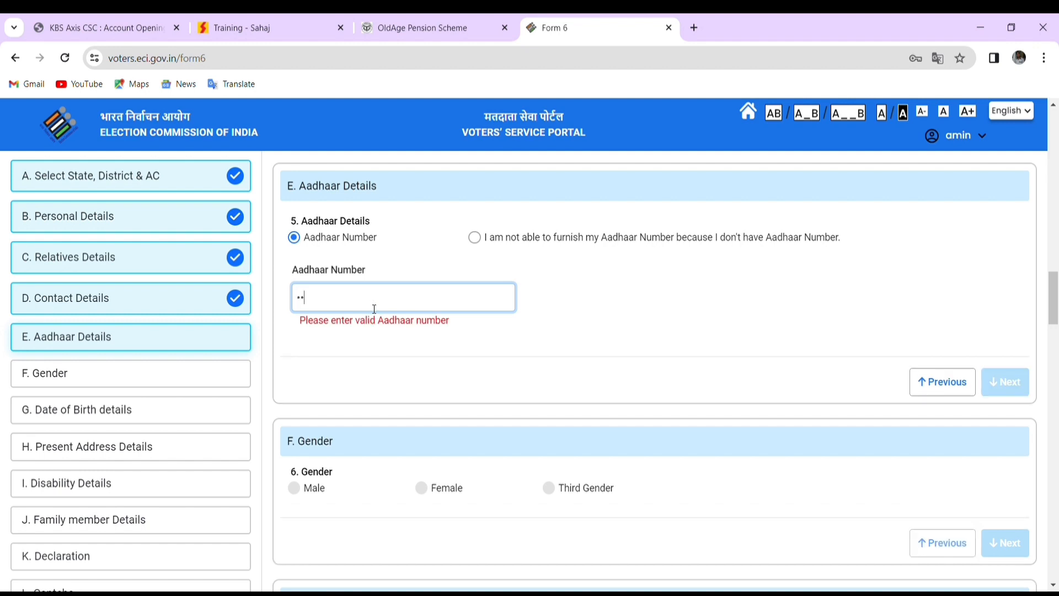
pyautogui.write('••••••••••')
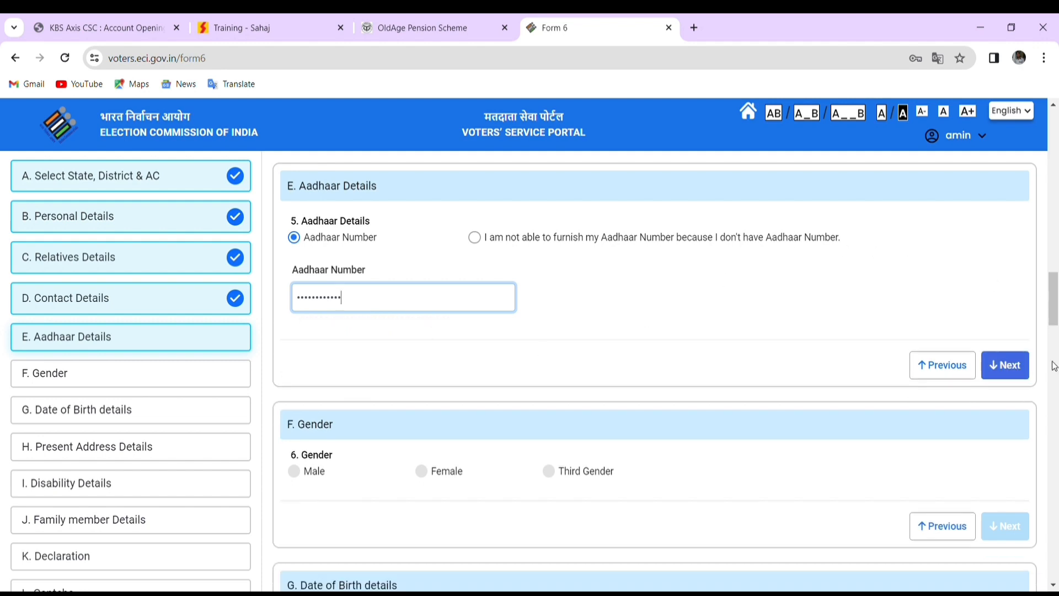
pyautogui.click(996, 367)
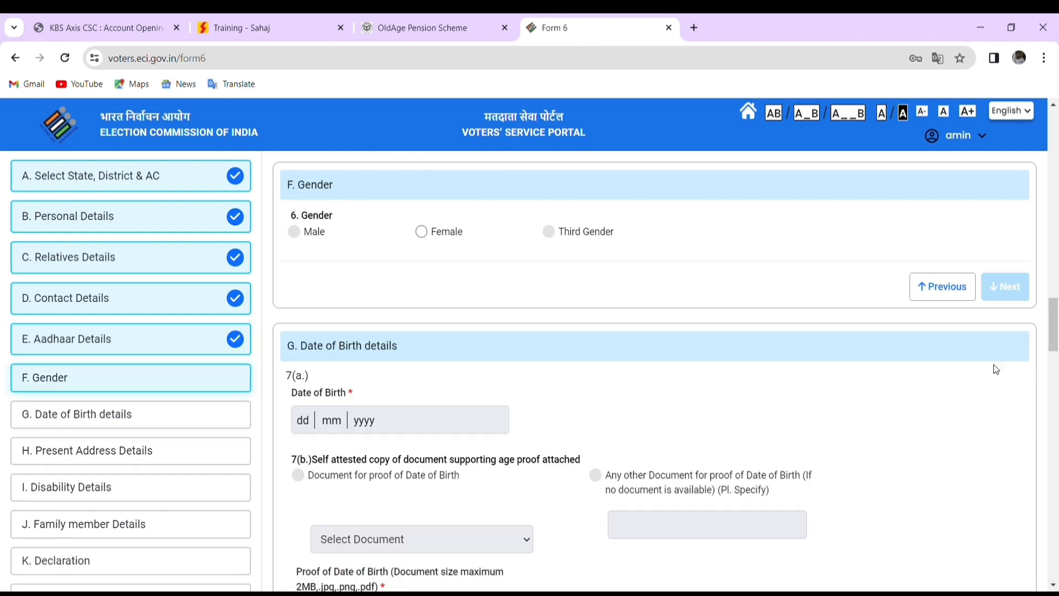
# Step: Set gender to Female and date of birth to 01/01/1996
pyautogui.click(425, 231)
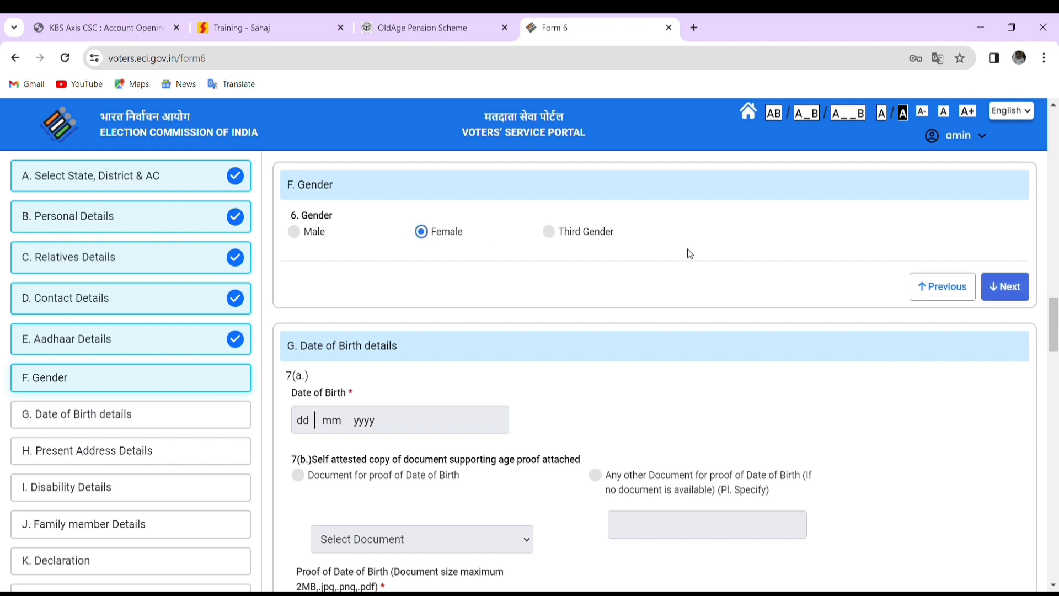
pyautogui.click(1004, 288)
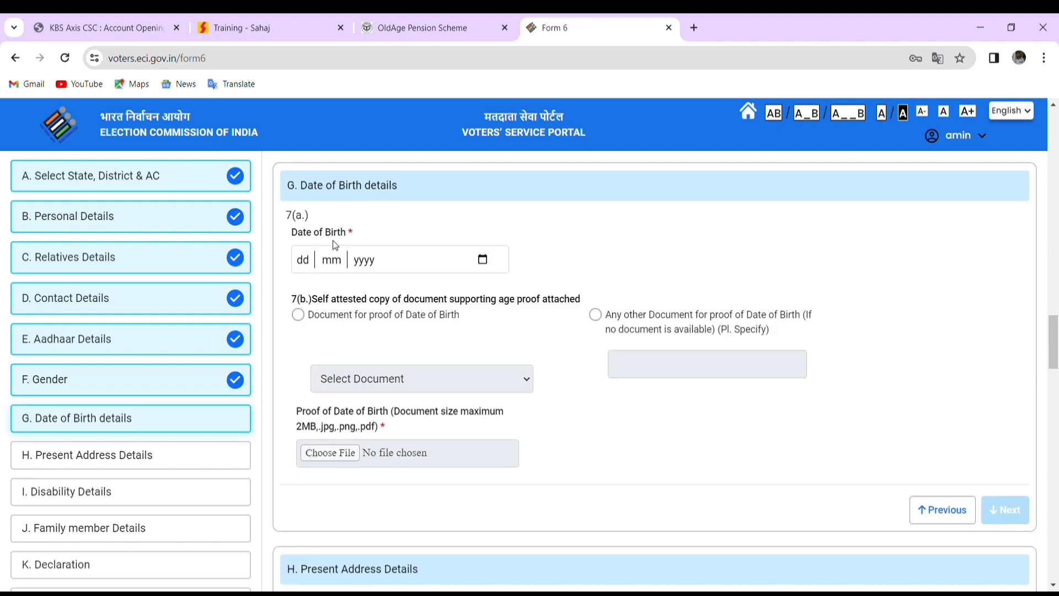
pyautogui.click(484, 269)
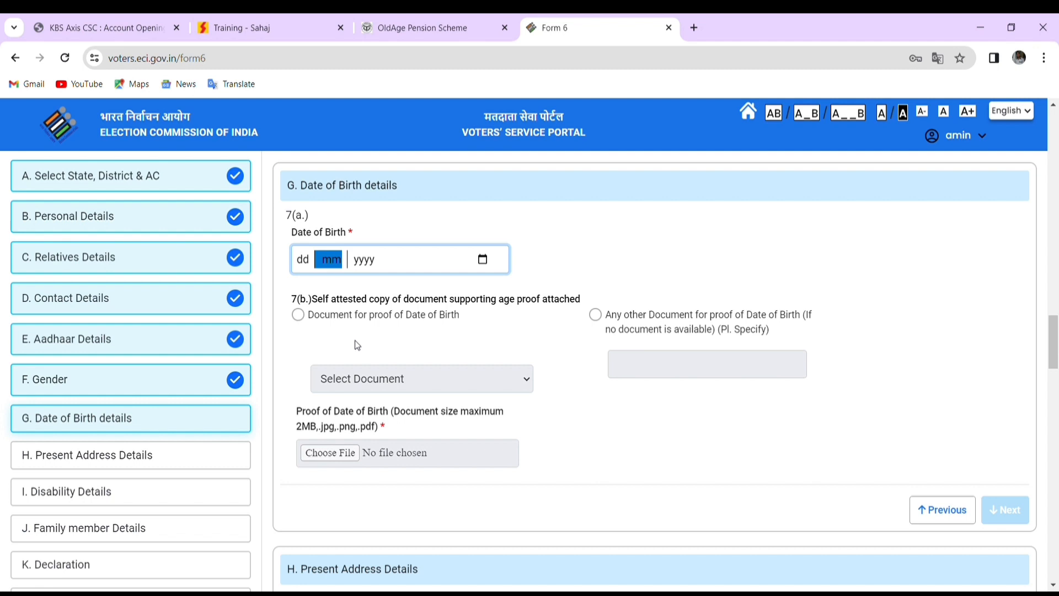
pyautogui.click(321, 336)
pyautogui.click(327, 336)
# Step: Attach an Aadhaar Card image as the birth-date proof document
pyautogui.click(300, 315)
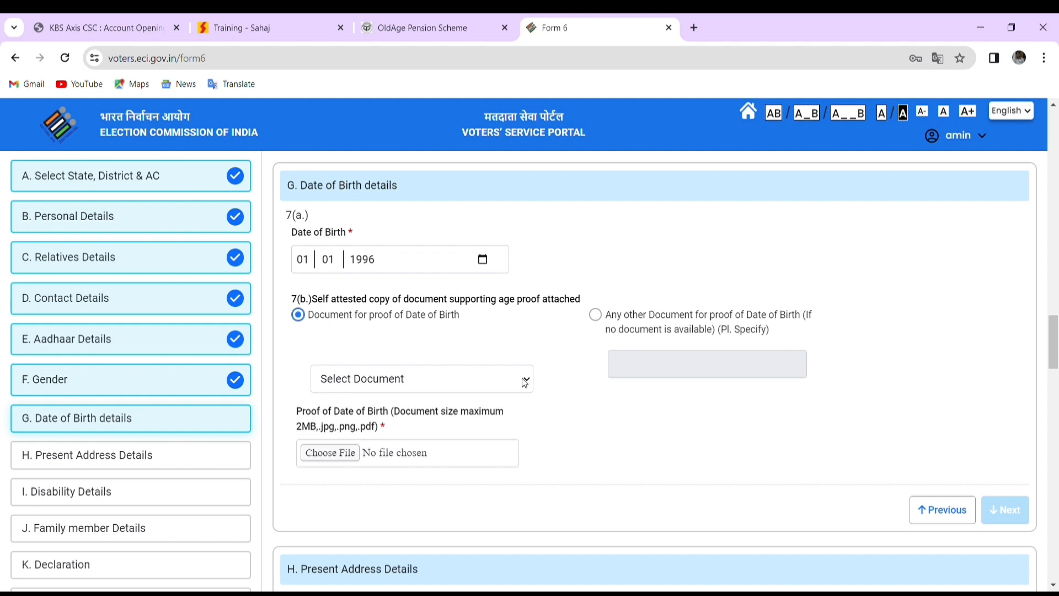
pyautogui.click(524, 382)
pyautogui.click(363, 427)
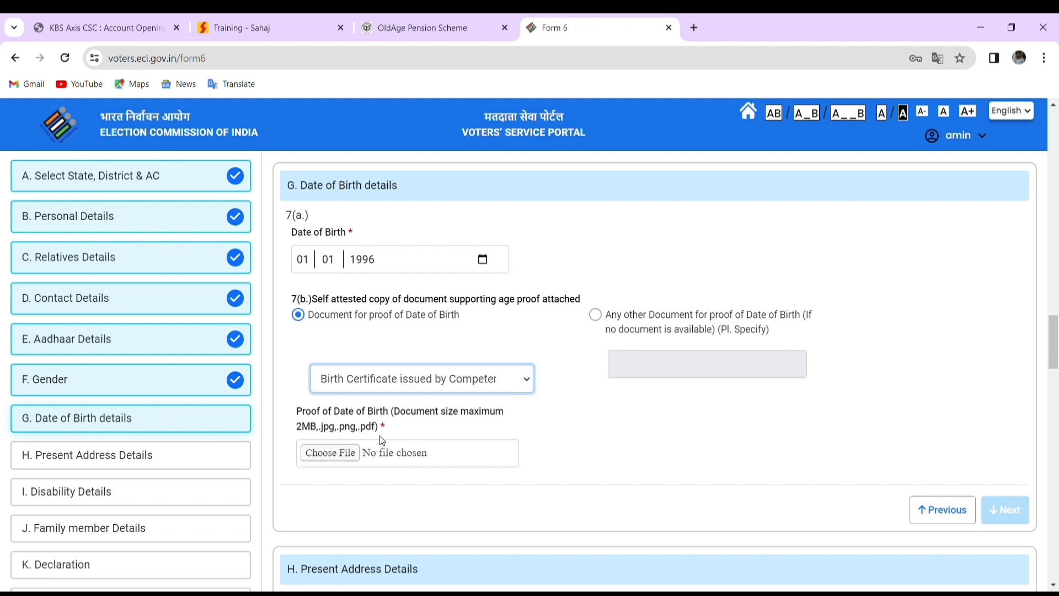
pyautogui.click(378, 434)
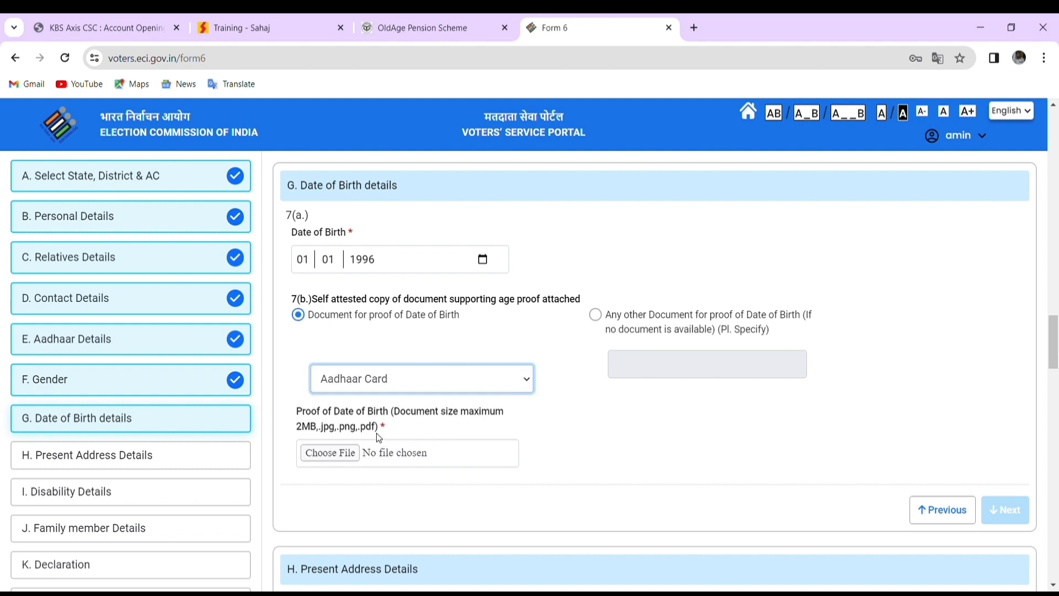
pyautogui.click(349, 457)
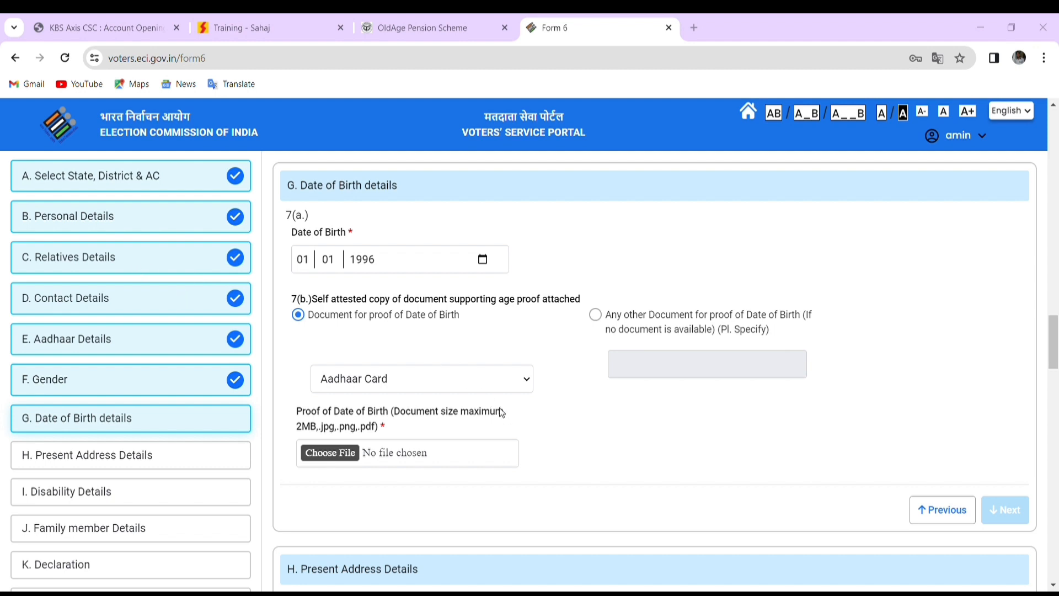
pyautogui.click(457, 360)
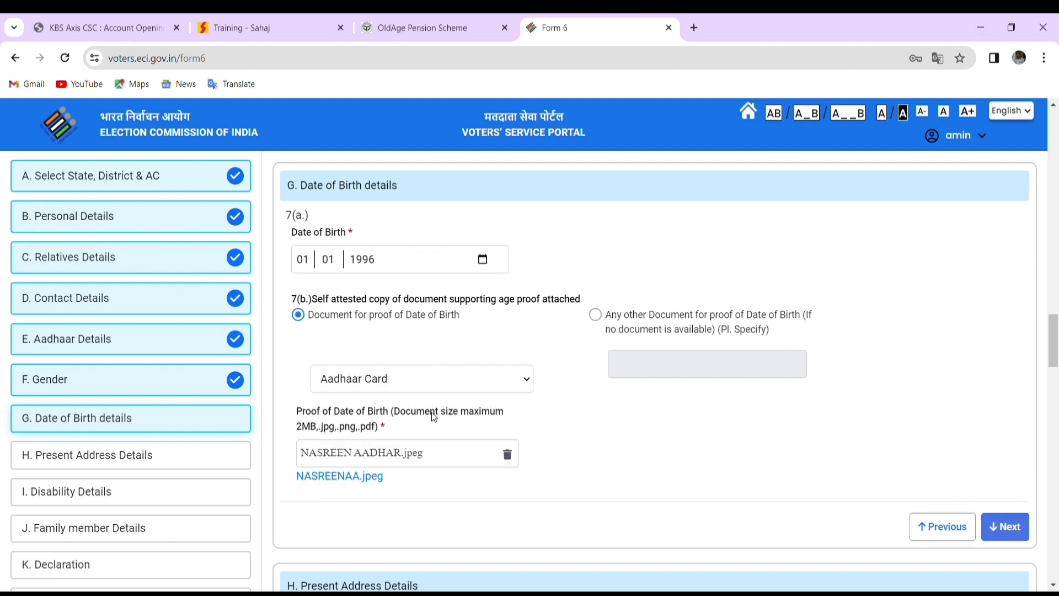
pyautogui.click(1004, 526)
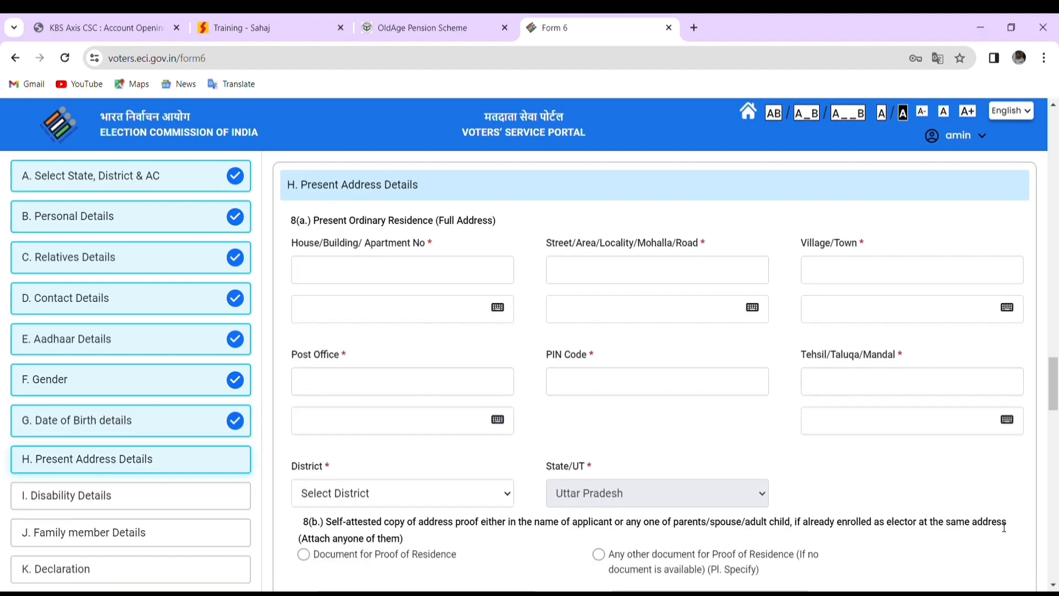
pyautogui.click(385, 273)
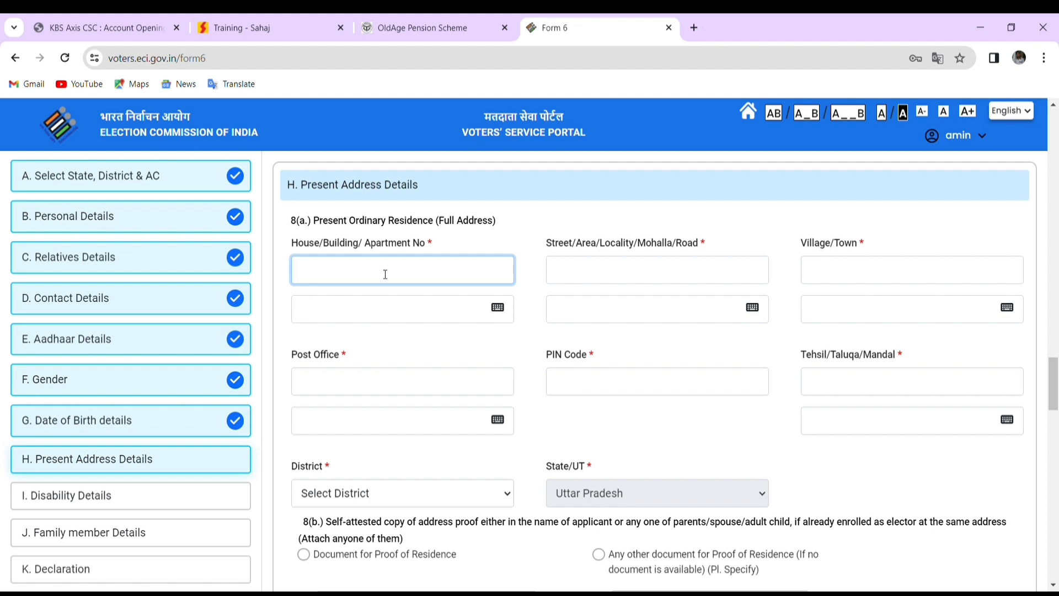
pyautogui.click(373, 312)
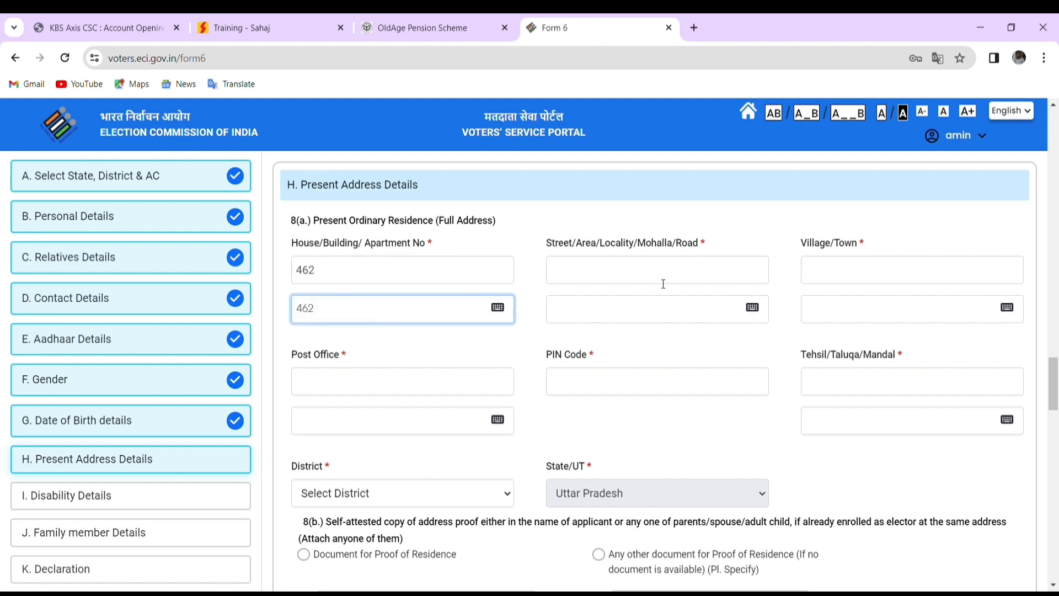
pyautogui.click(627, 270)
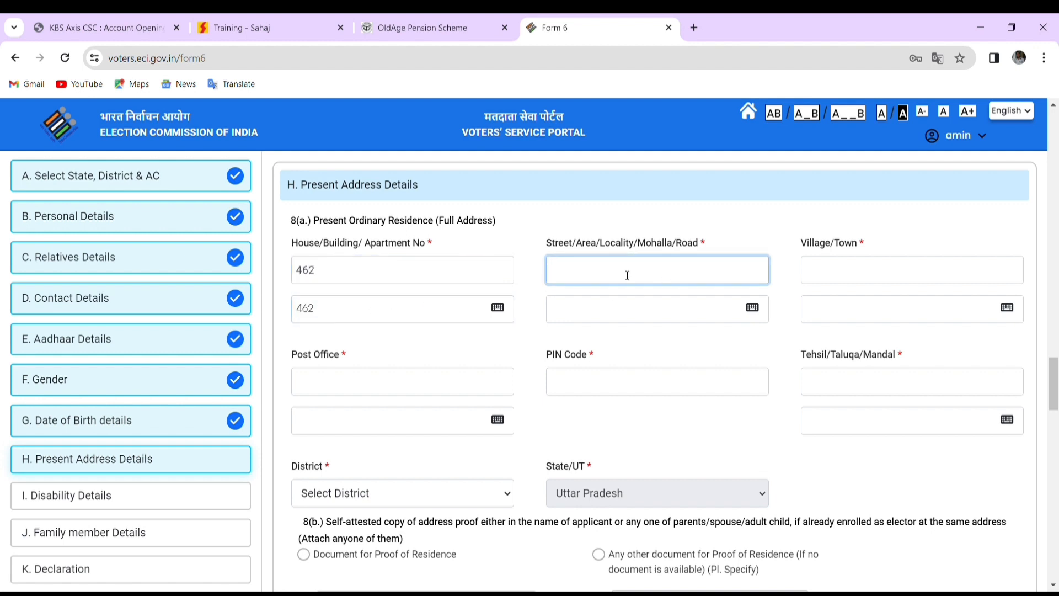
pyautogui.click(636, 319)
pyautogui.scroll(-1, 636, 319)
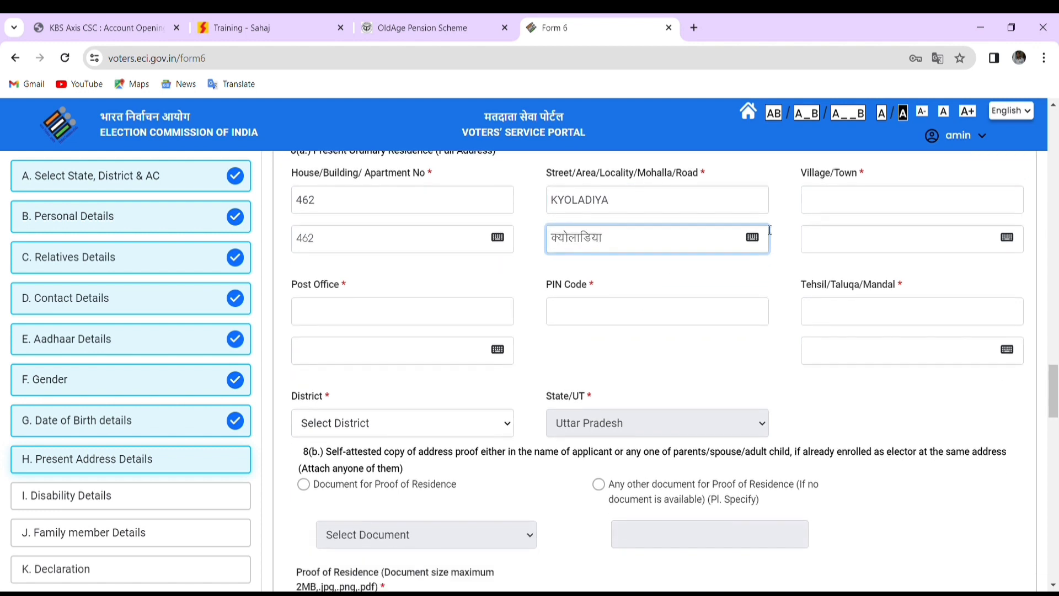
pyautogui.click(753, 239)
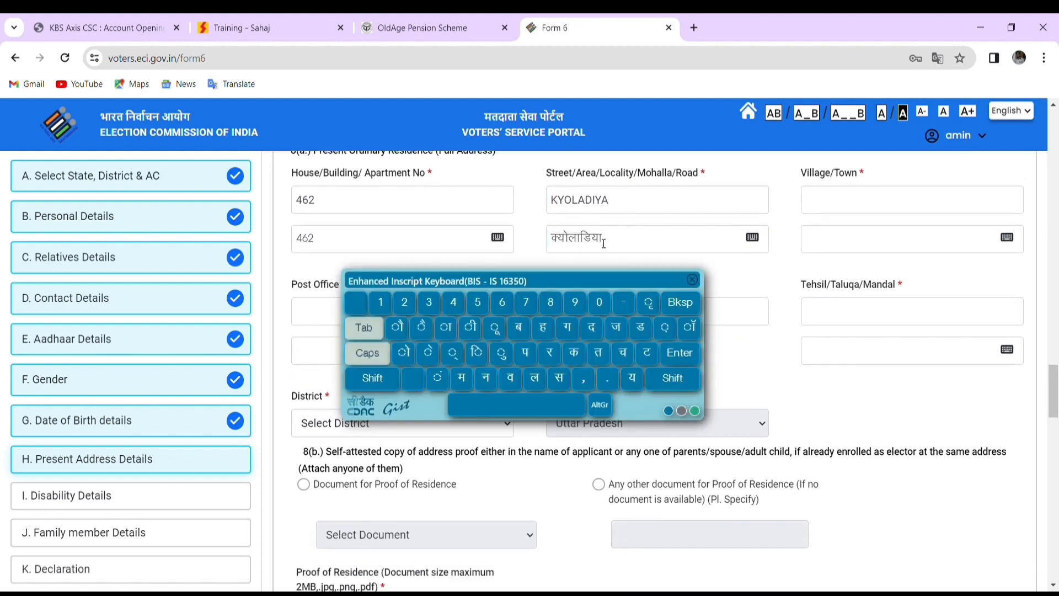
pyautogui.click(587, 242)
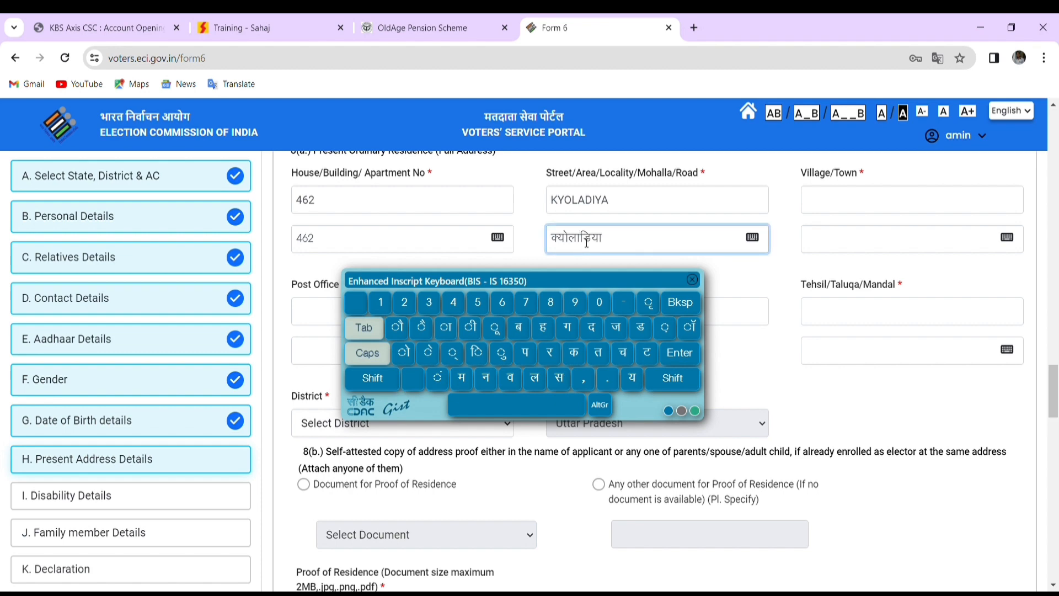
pyautogui.press('BackSpace')
pyautogui.click(593, 243)
pyautogui.press('BackSpace')
pyautogui.click(665, 331)
pyautogui.click(476, 353)
pyautogui.click(693, 281)
# Step: Enter village KYOLADIYA and correct its Hindi spelling to क्योलड़िया
pyautogui.click(822, 201)
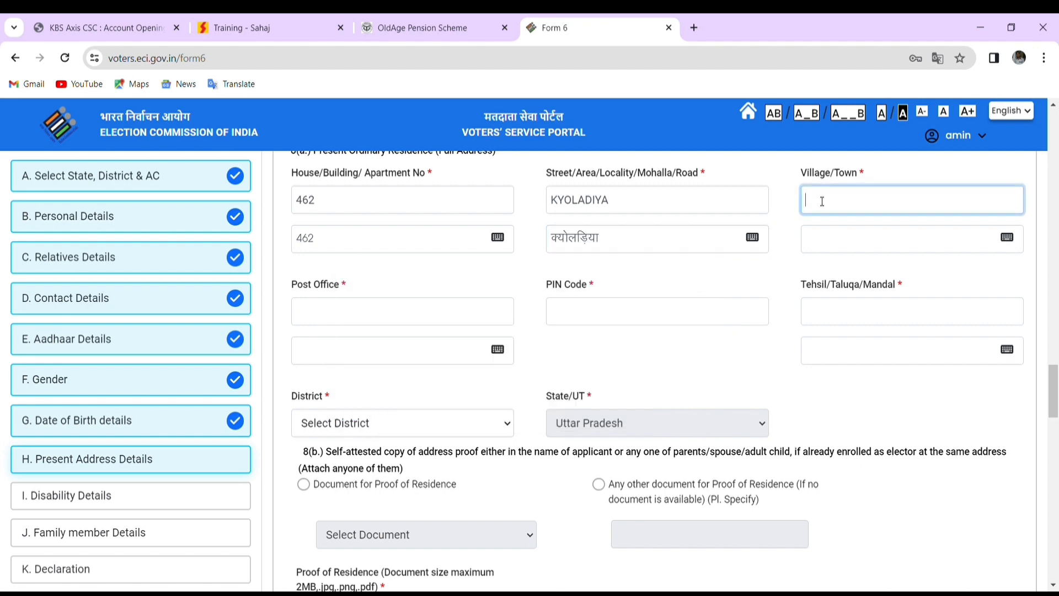
pyautogui.write('KYOLADIYA')
pyautogui.click(830, 236)
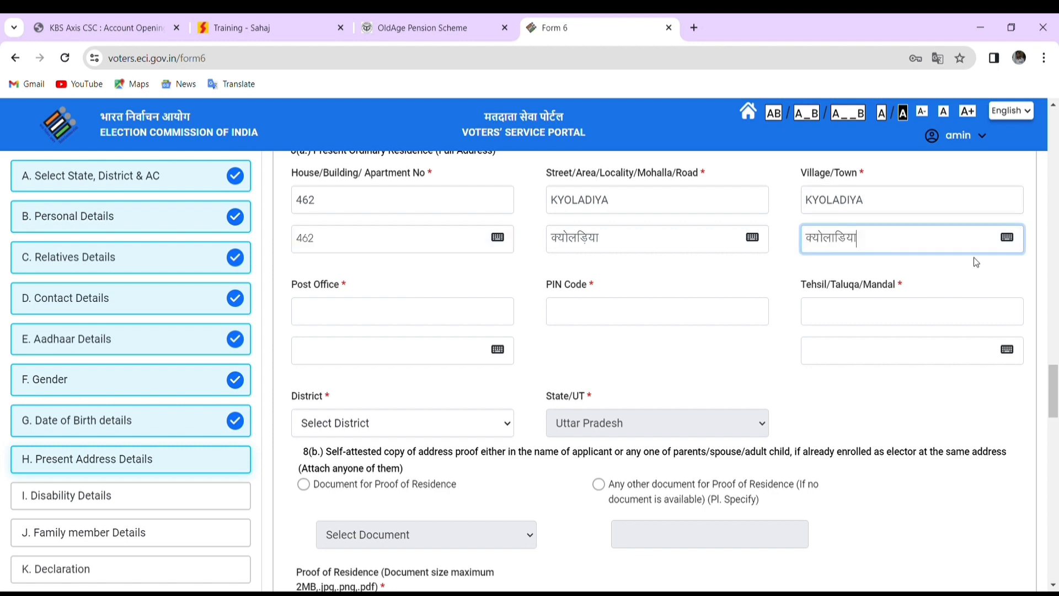
pyautogui.click(1005, 238)
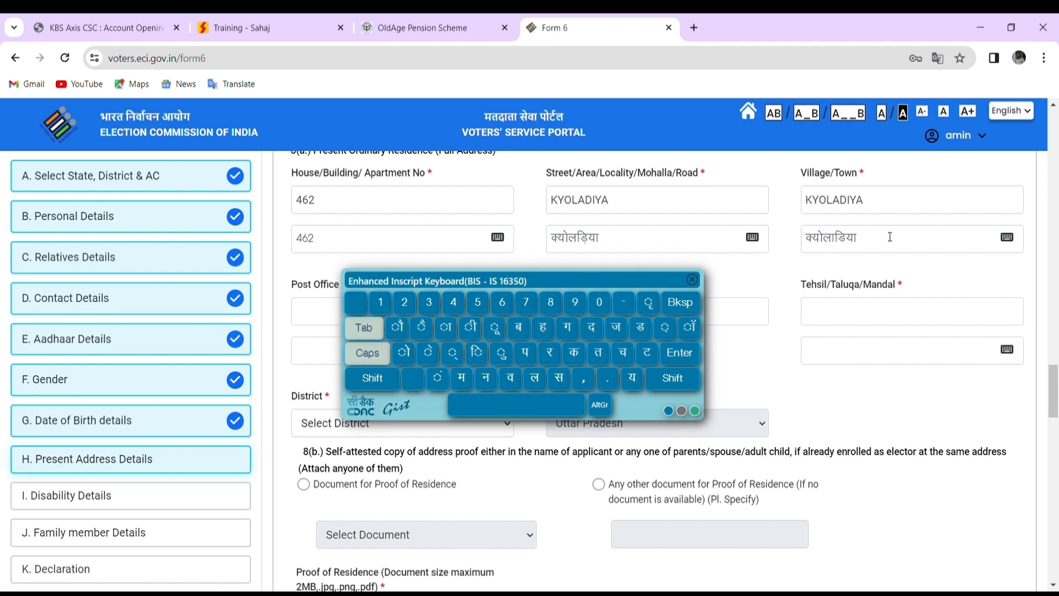
pyautogui.click(841, 243)
pyautogui.press('BackSpace')
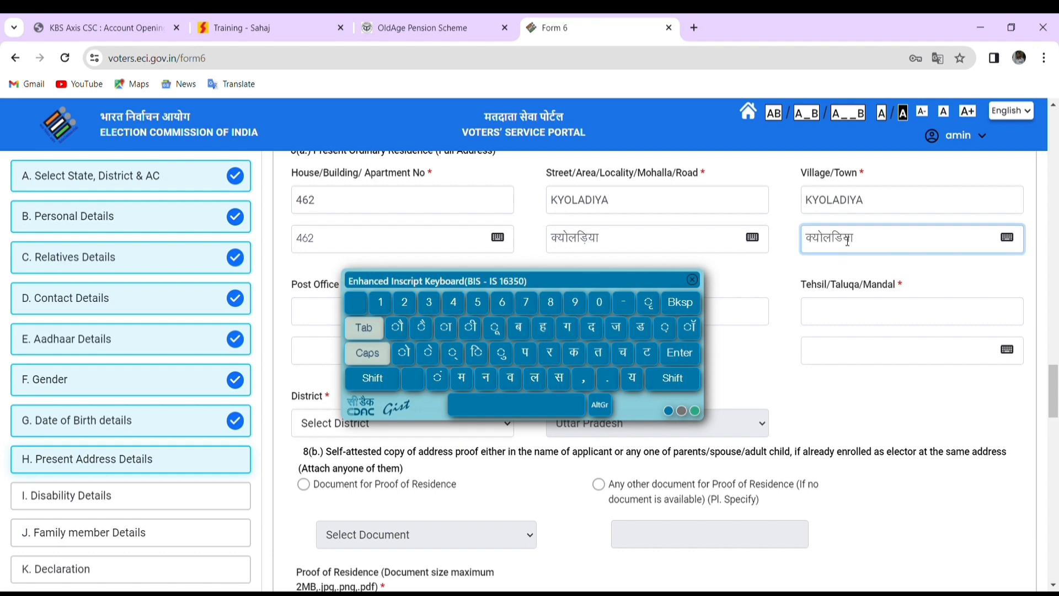
pyautogui.press('BackSpace')
pyautogui.click(665, 330)
pyautogui.click(474, 353)
pyautogui.click(696, 283)
pyautogui.click(353, 321)
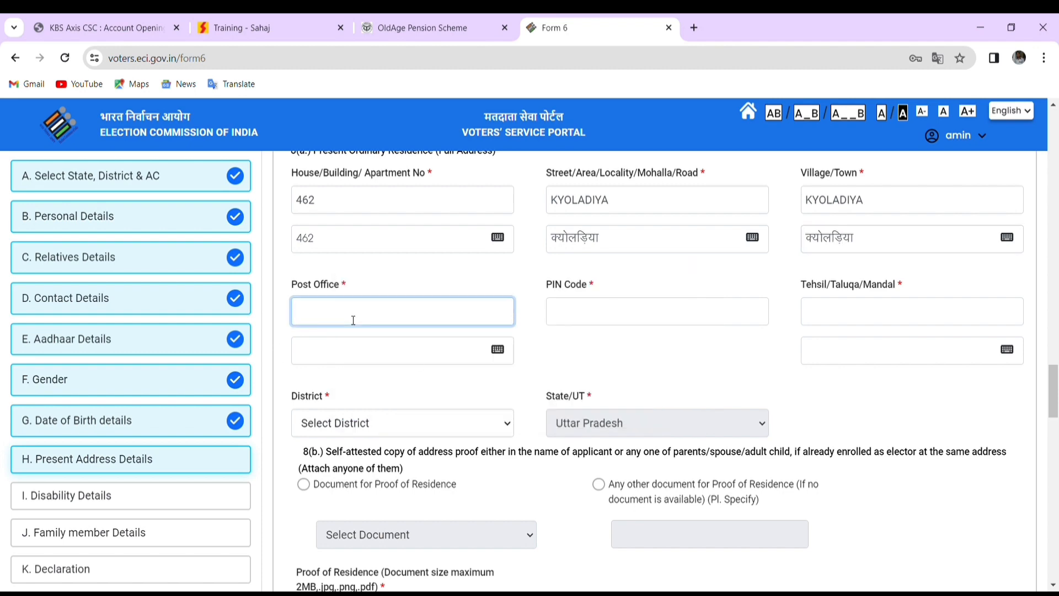
# Step: Enter Post Office KYOLADIYA and fix its Hindi spelling to क्योलड़िया
pyautogui.write('KYOLADIYA')
pyautogui.click(362, 358)
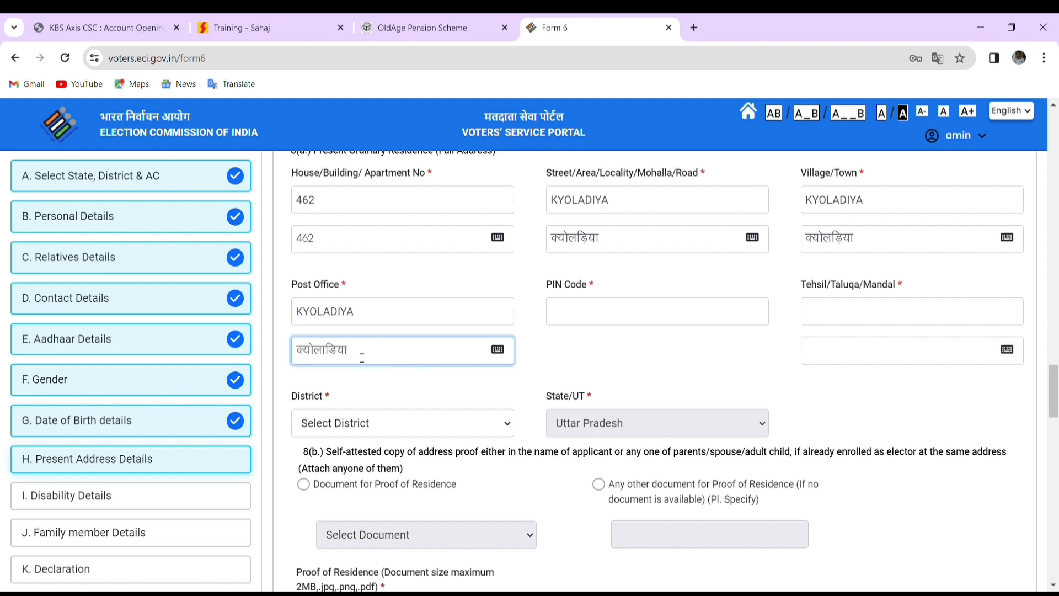
pyautogui.click(500, 349)
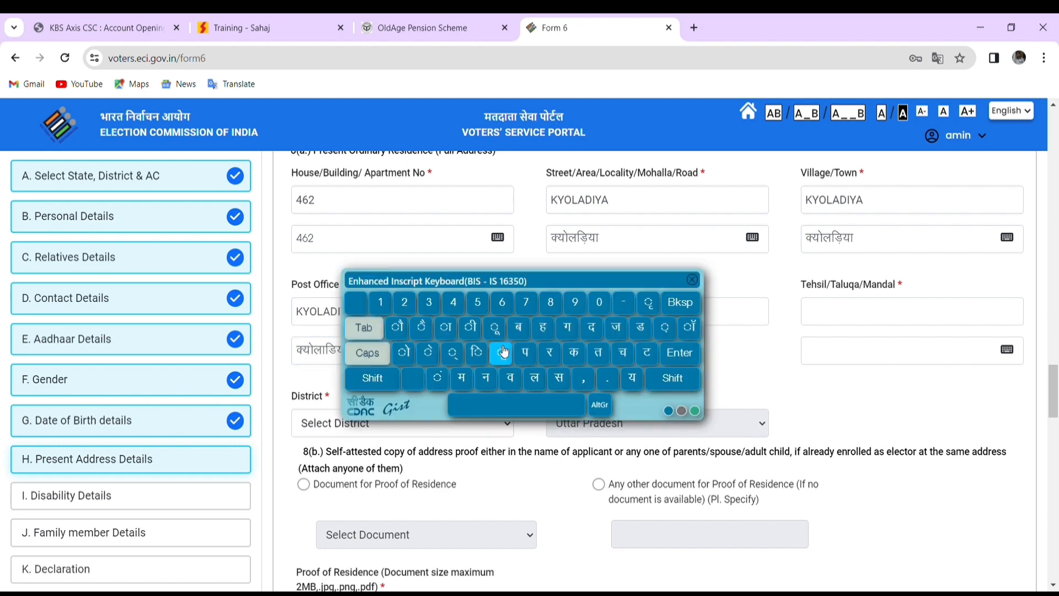
pyautogui.moveTo(646, 288); pyautogui.dragTo(814, 286)
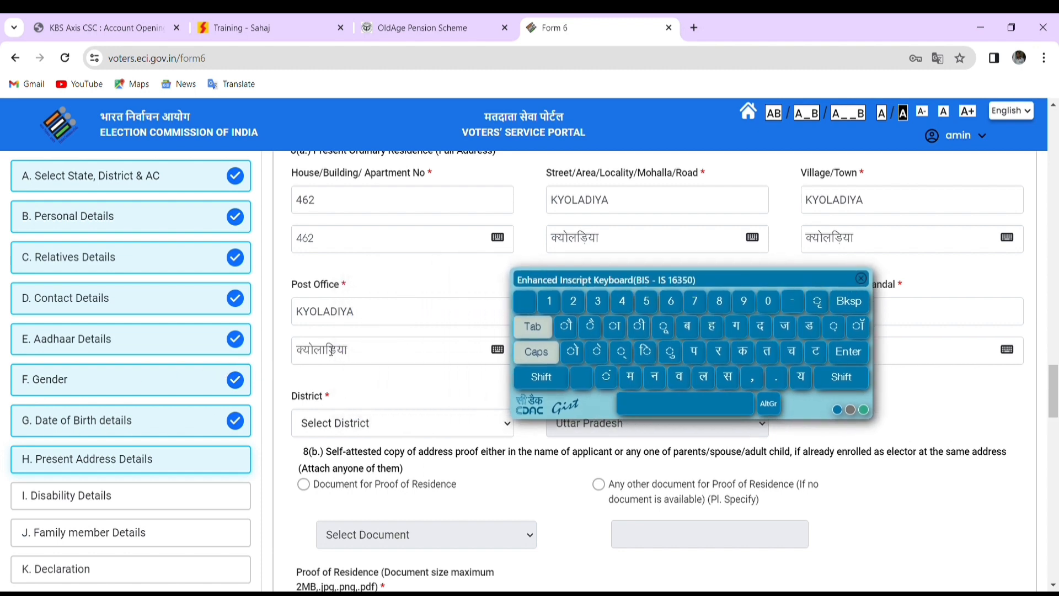
pyautogui.click(325, 351)
pyautogui.press('BackSpace')
pyautogui.click(337, 356)
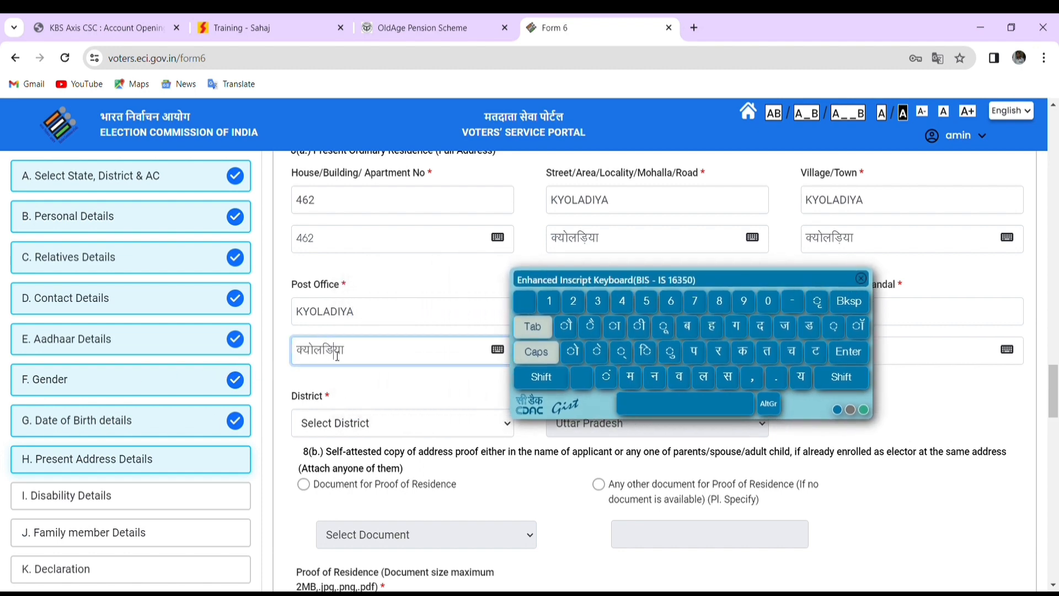
pyautogui.press('BackSpace')
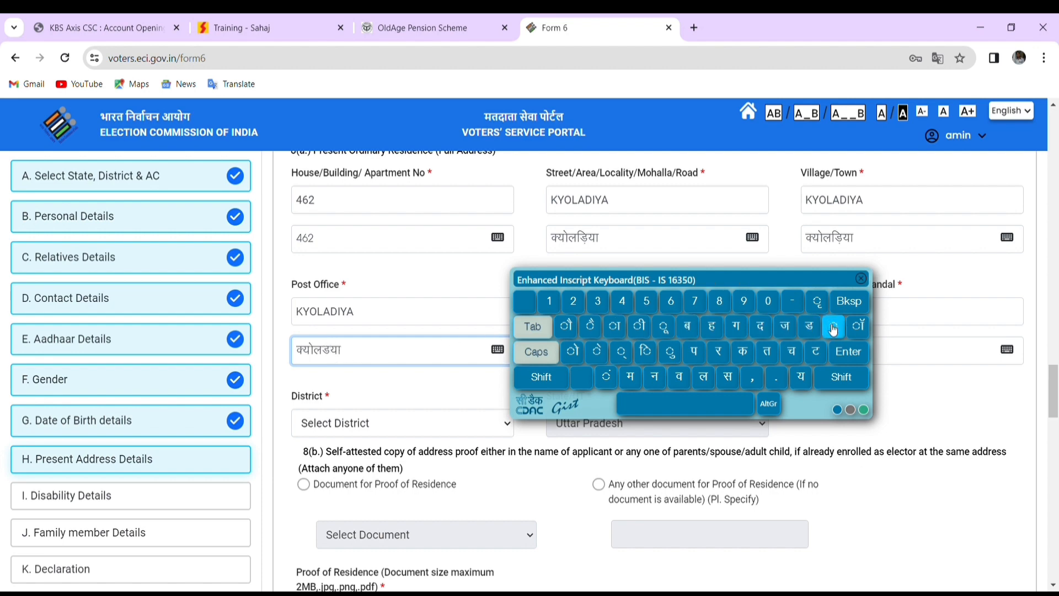
pyautogui.click(645, 351)
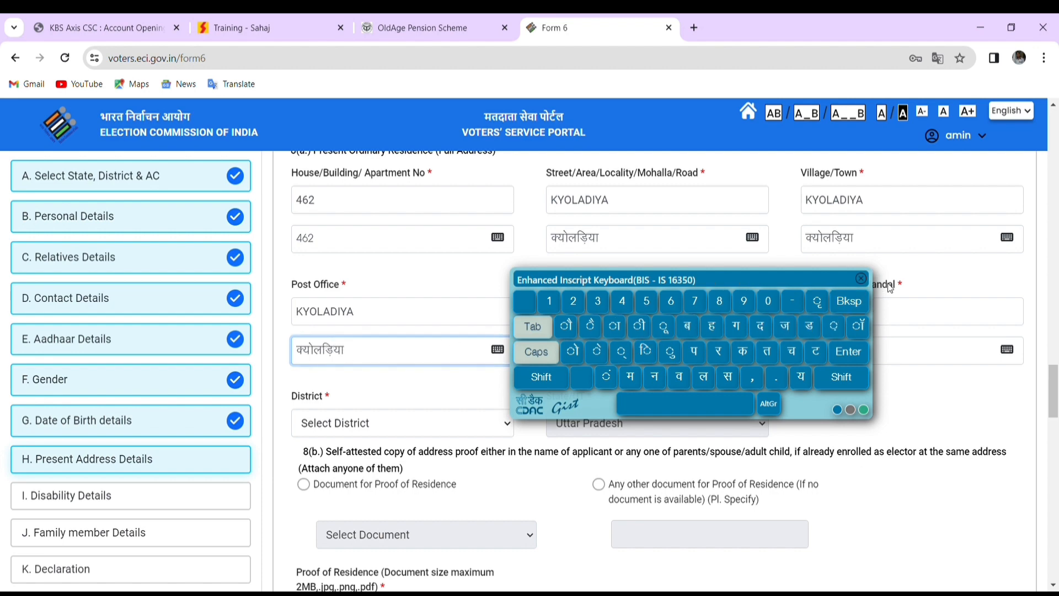
pyautogui.click(861, 280)
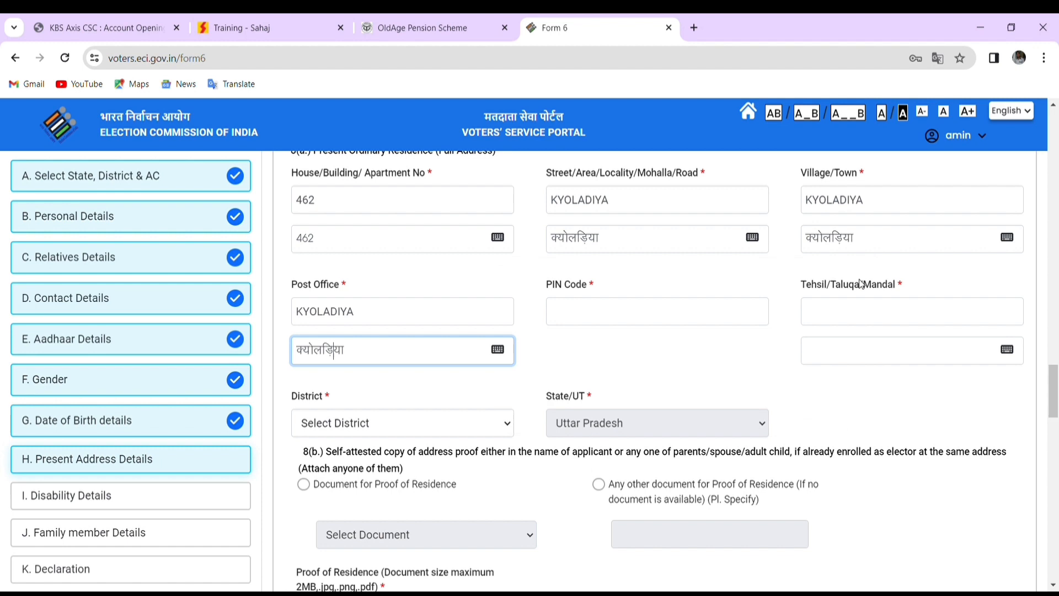
pyautogui.click(683, 317)
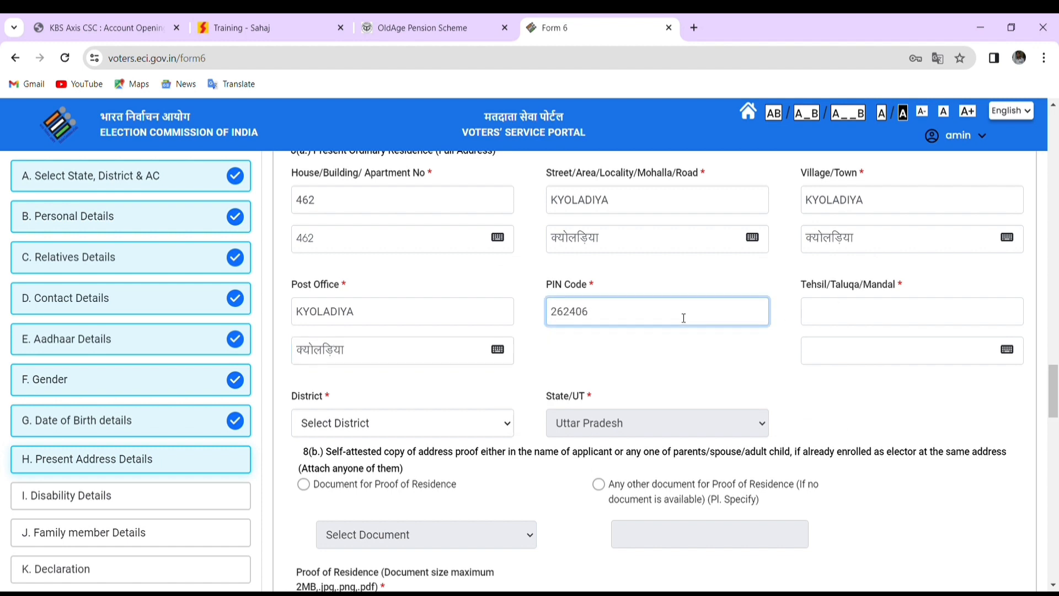
pyautogui.click(886, 317)
pyautogui.write('NA')
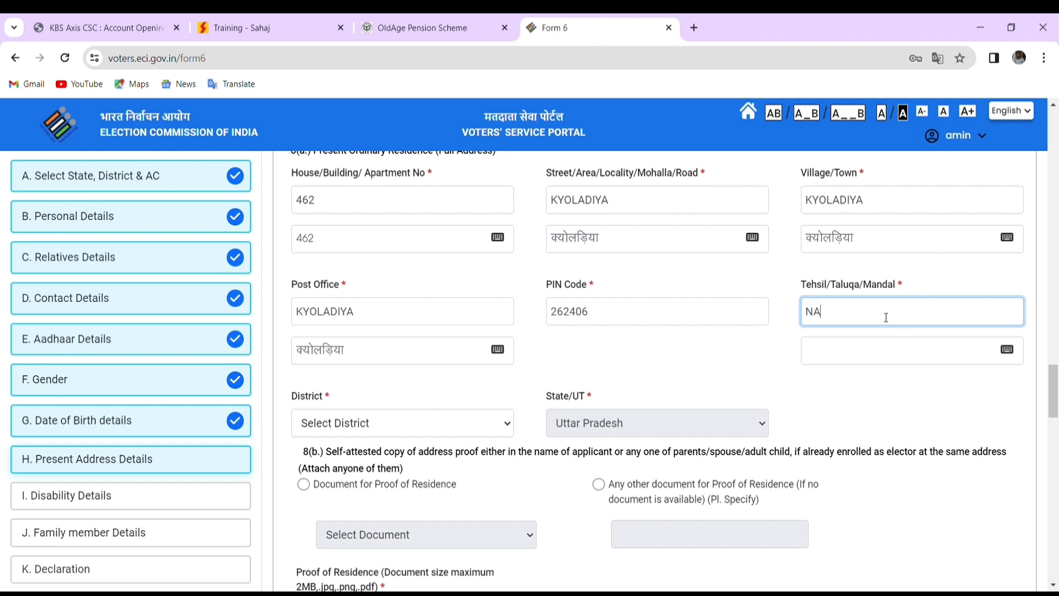
pyautogui.write('WABGANJ')
pyautogui.click(891, 356)
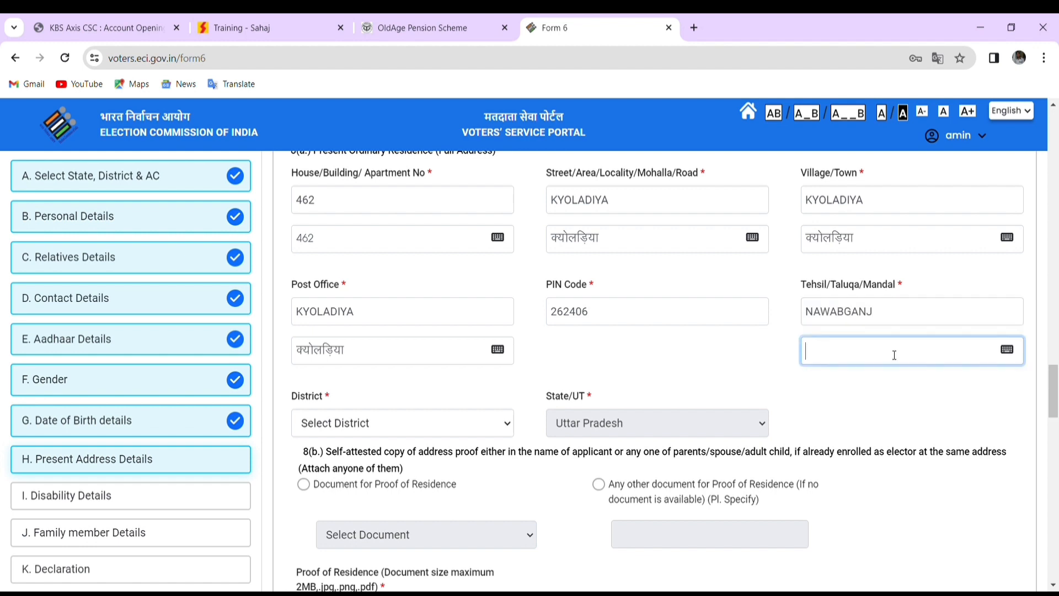
pyautogui.click(320, 422)
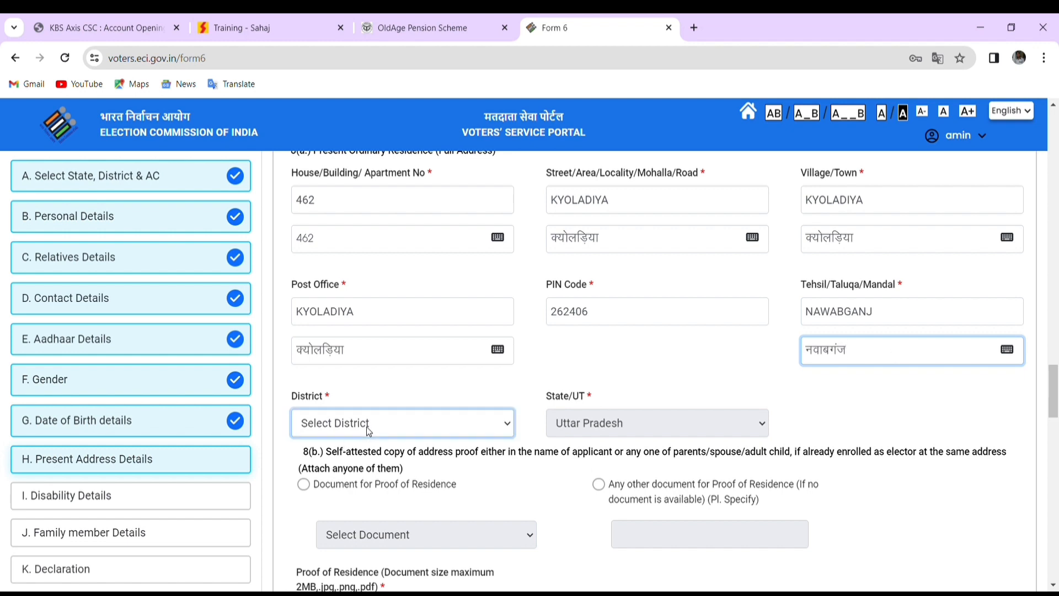
# Step: Choose Bareilly as the district and upload an Aadhaar Card image as residence proof
pyautogui.click(325, 463)
pyautogui.scroll(-1, 675, 441)
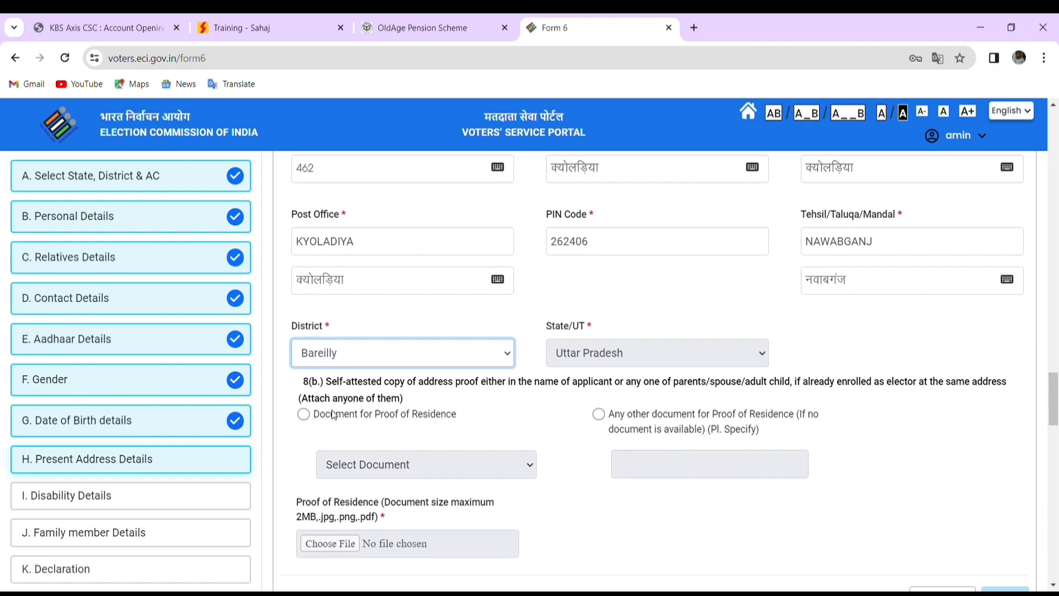
pyautogui.click(304, 415)
pyautogui.click(408, 462)
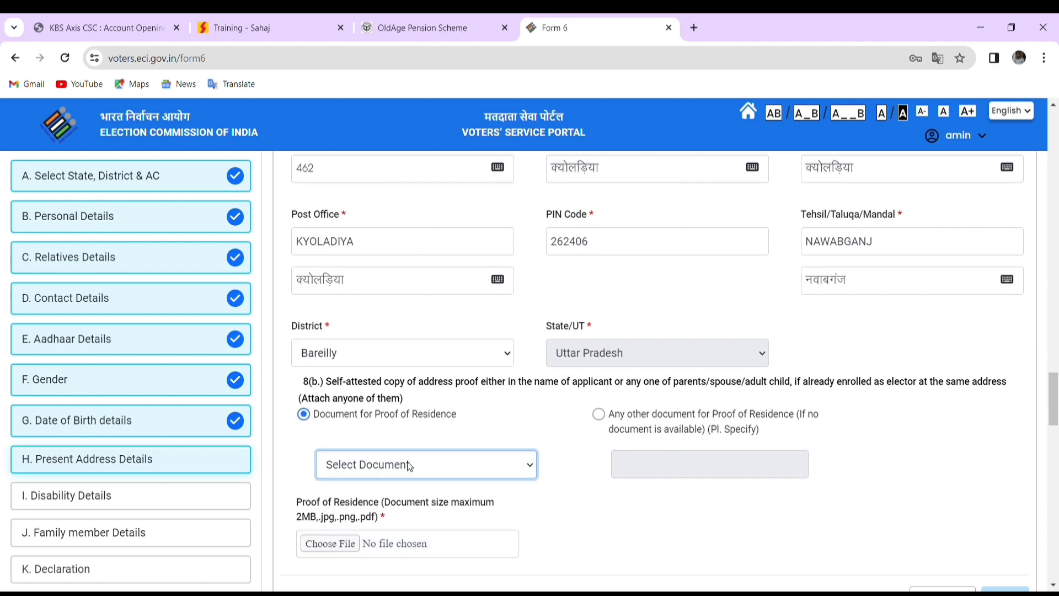
pyautogui.click(363, 384)
pyautogui.scroll(-3, 362, 384)
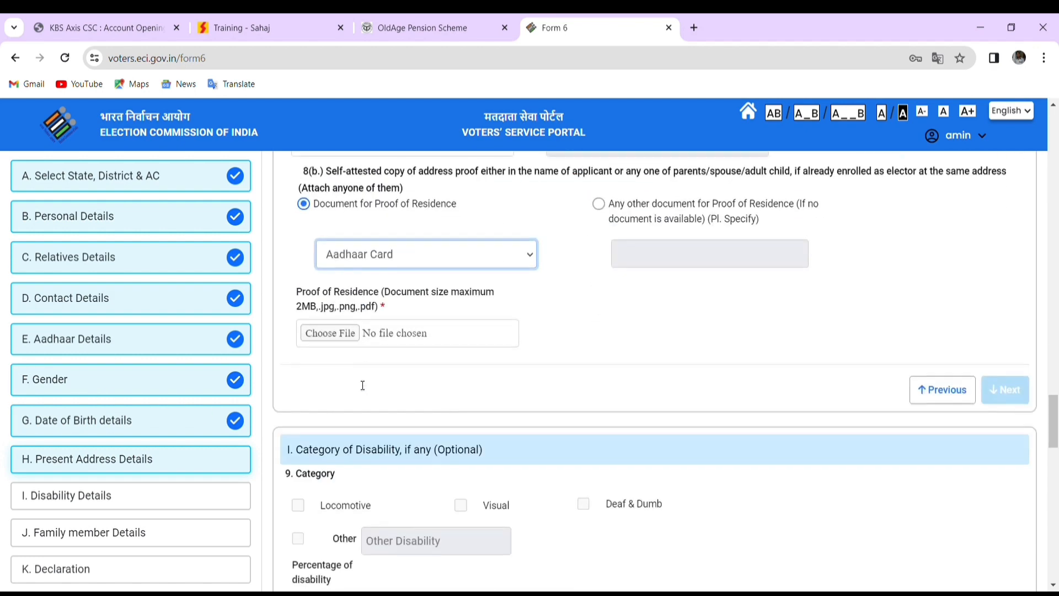
pyautogui.click(341, 335)
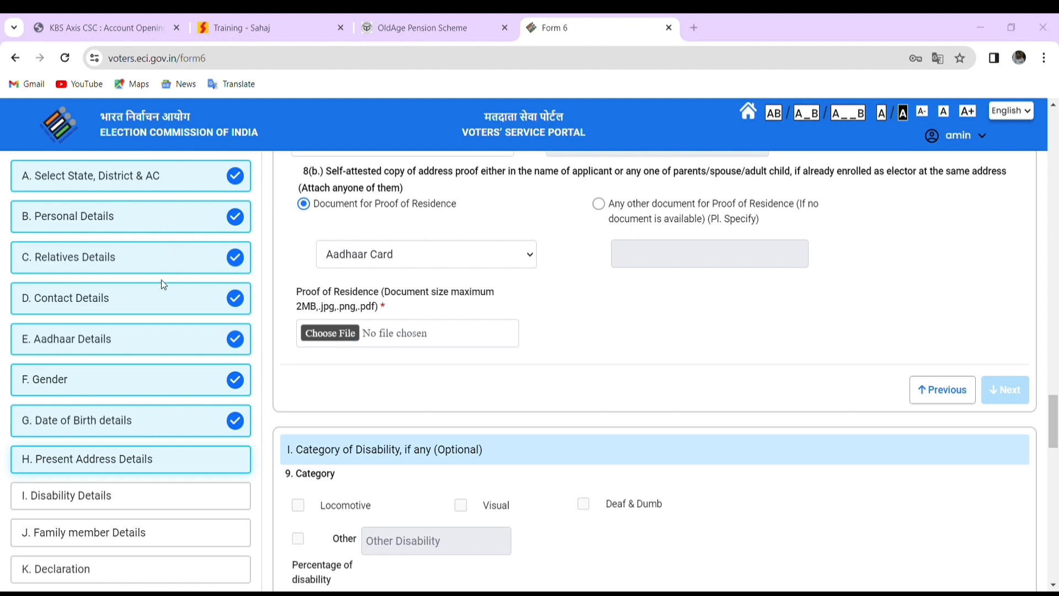
pyautogui.click(469, 363)
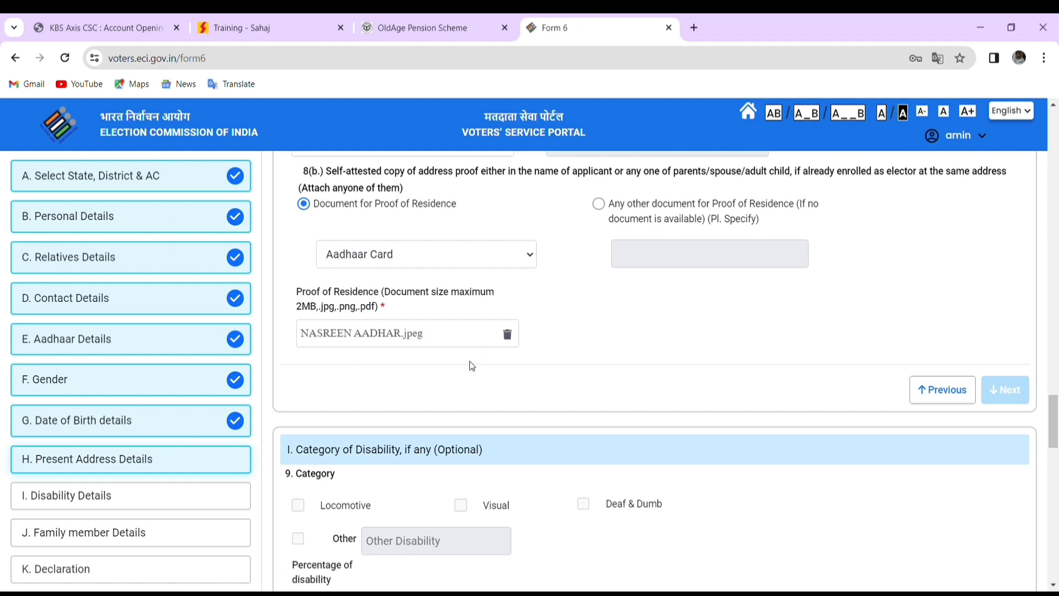
# Step: Move past the completed address section and the disability section
pyautogui.click(1005, 406)
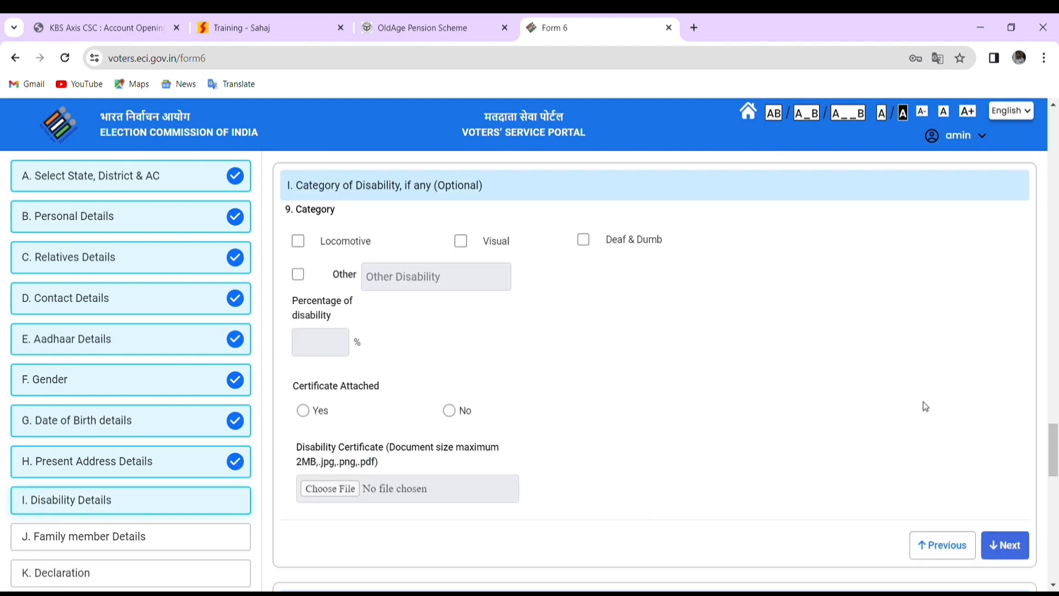
pyautogui.scroll(-4, 504, 395)
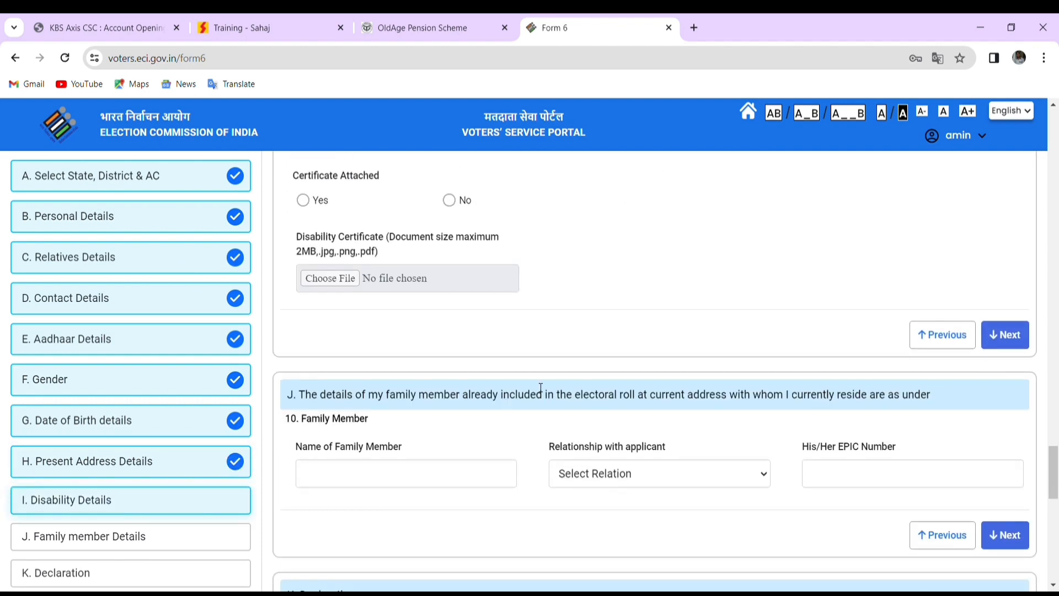
pyautogui.scroll(3, 839, 286)
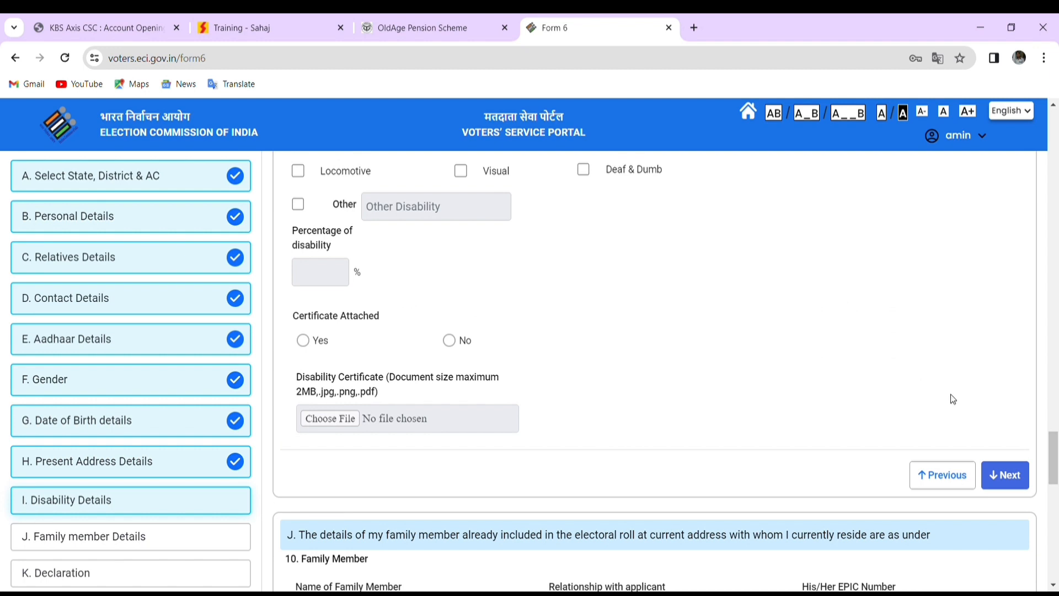
pyautogui.click(1010, 488)
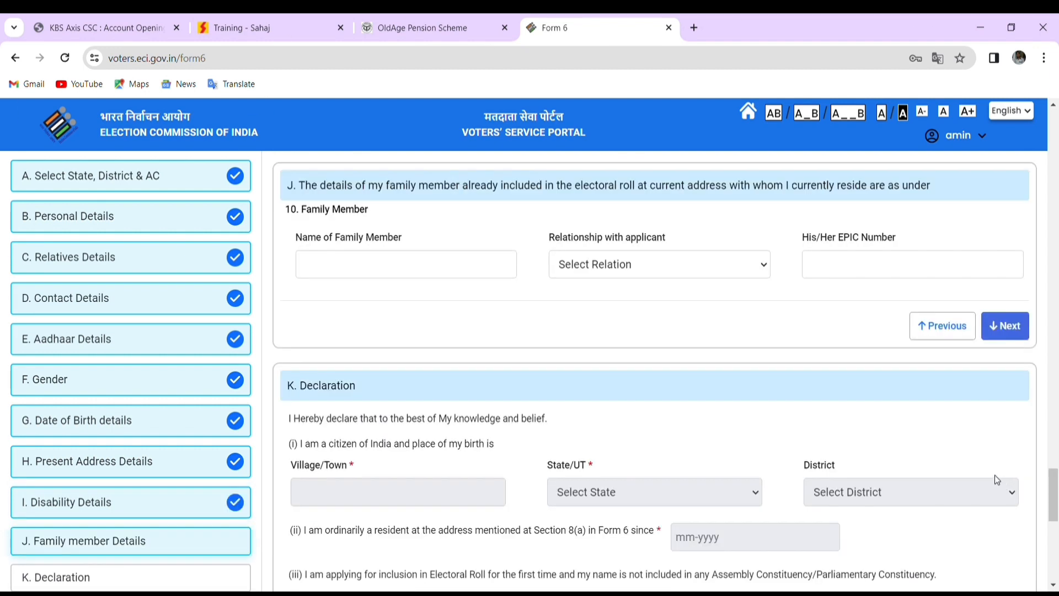
# Step: Add the husband's name and EPIC number as the family member and proceed
pyautogui.click(354, 268)
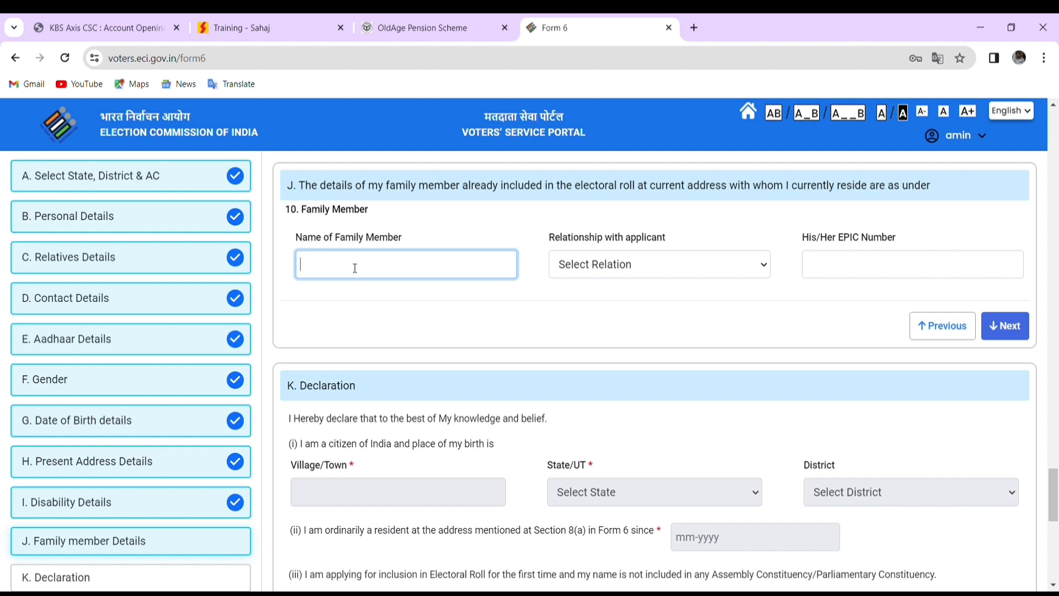
pyautogui.write('AMIN')
pyautogui.click(672, 258)
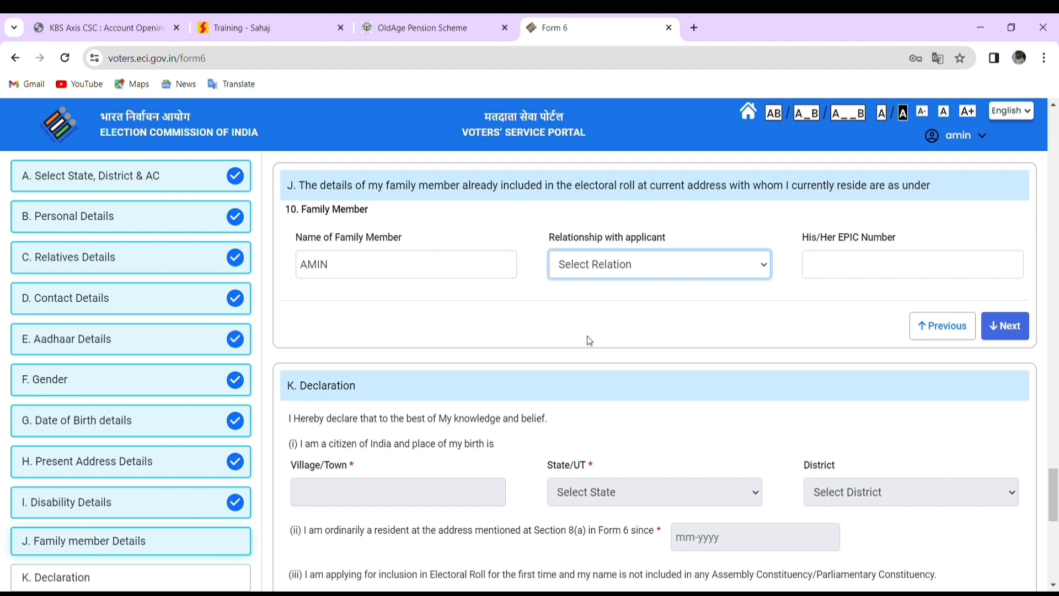
pyautogui.press('h')
pyautogui.click(834, 269)
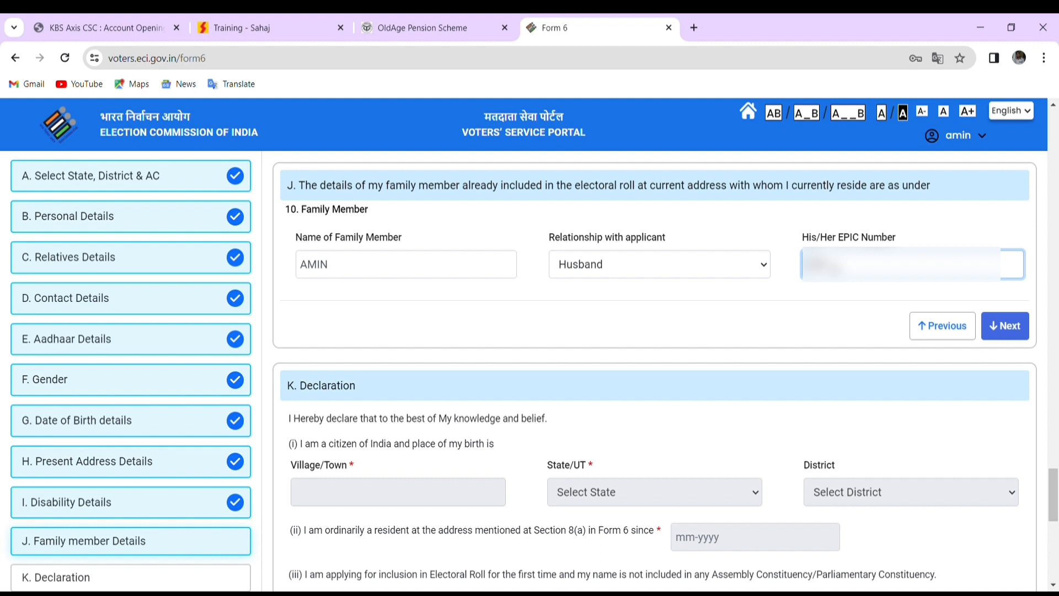
pyautogui.write('??????')
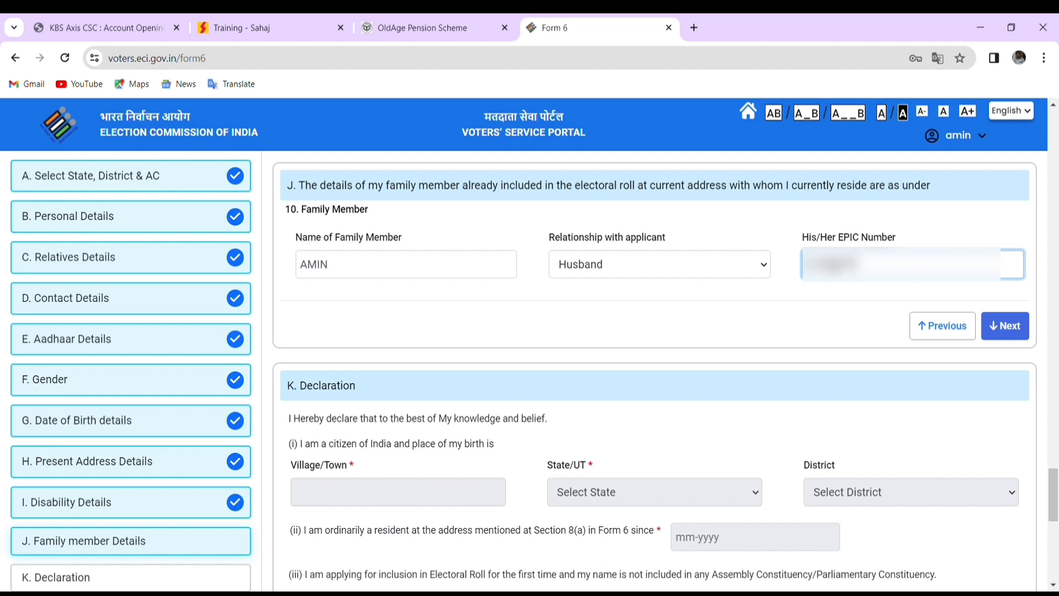
pyautogui.click(1023, 326)
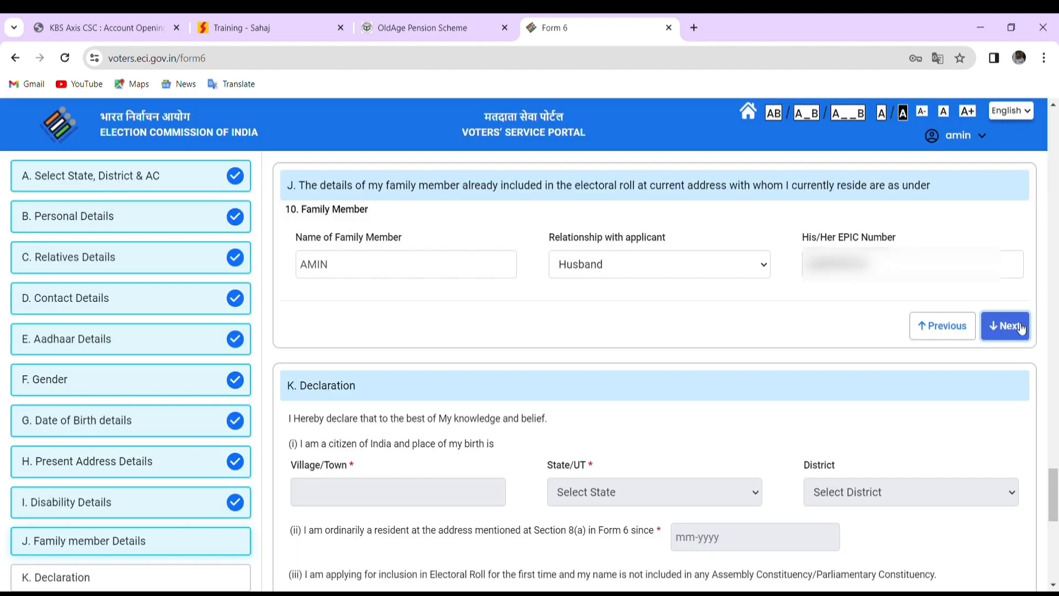
pyautogui.click(317, 299)
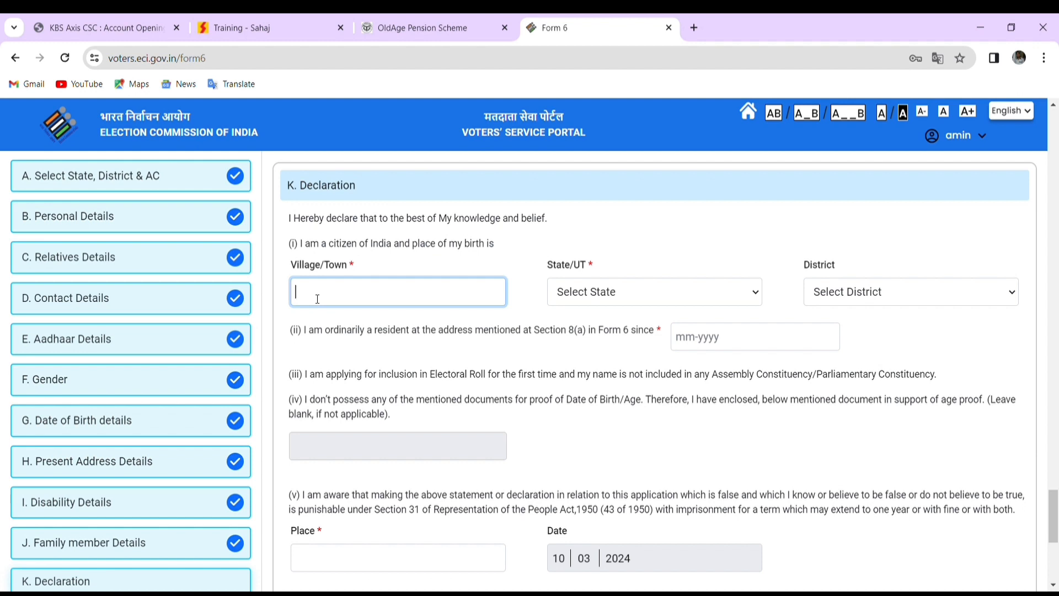
# Step: Enter the birthplace village, with state Uttar Pradesh and district Bareilly
pyautogui.write('KYOLADIYA')
pyautogui.click(675, 298)
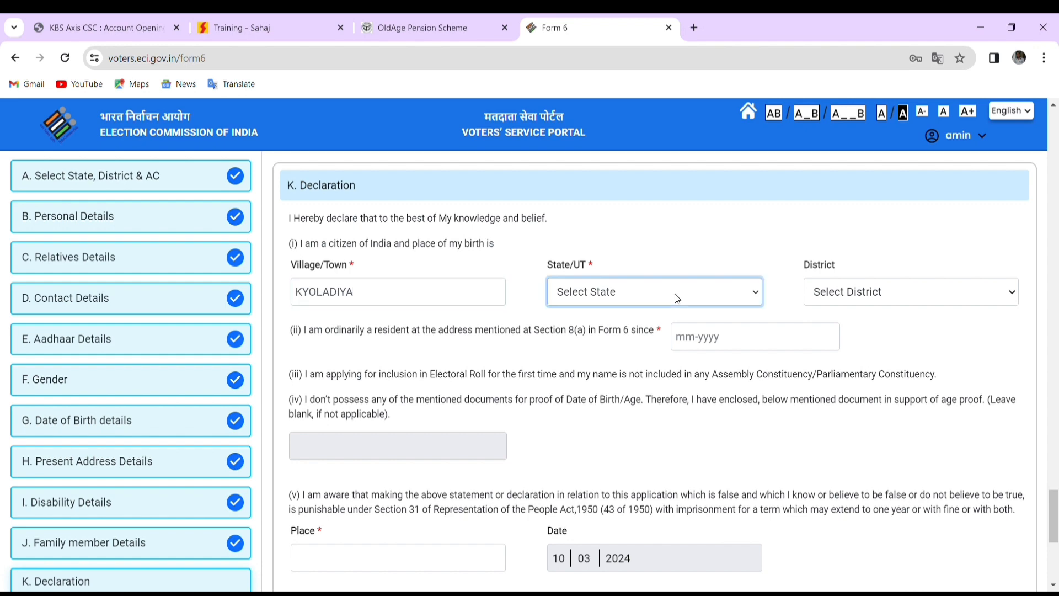
pyautogui.press('u')
pyautogui.click(882, 296)
pyautogui.press('b')
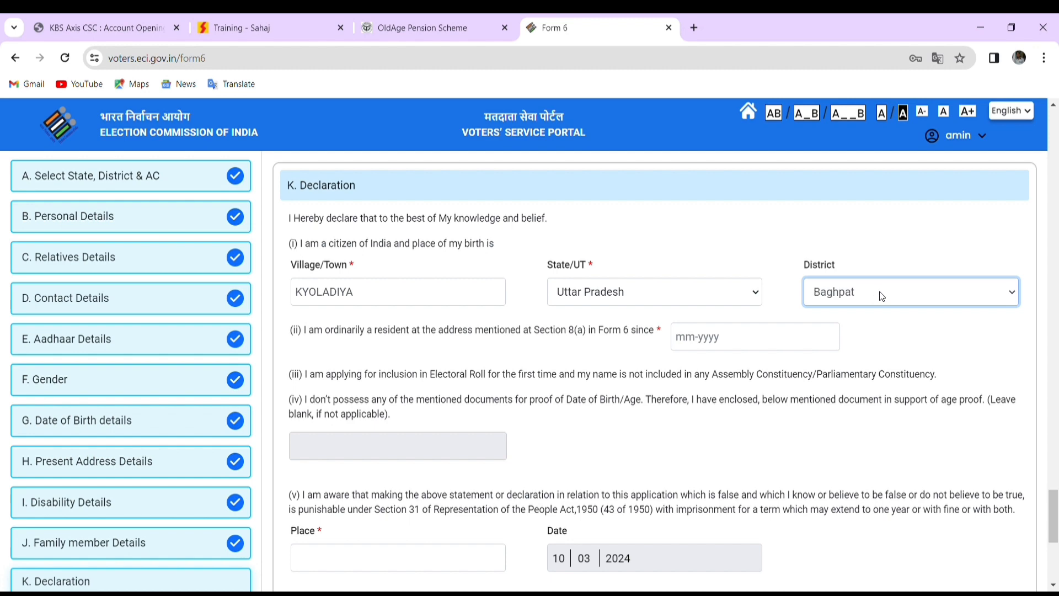
pyautogui.press('a')
pyautogui.press('r')
pyautogui.press('e')
# Step: Set ordinary residence since January 2021 and continue to the Captcha section
pyautogui.click(726, 344)
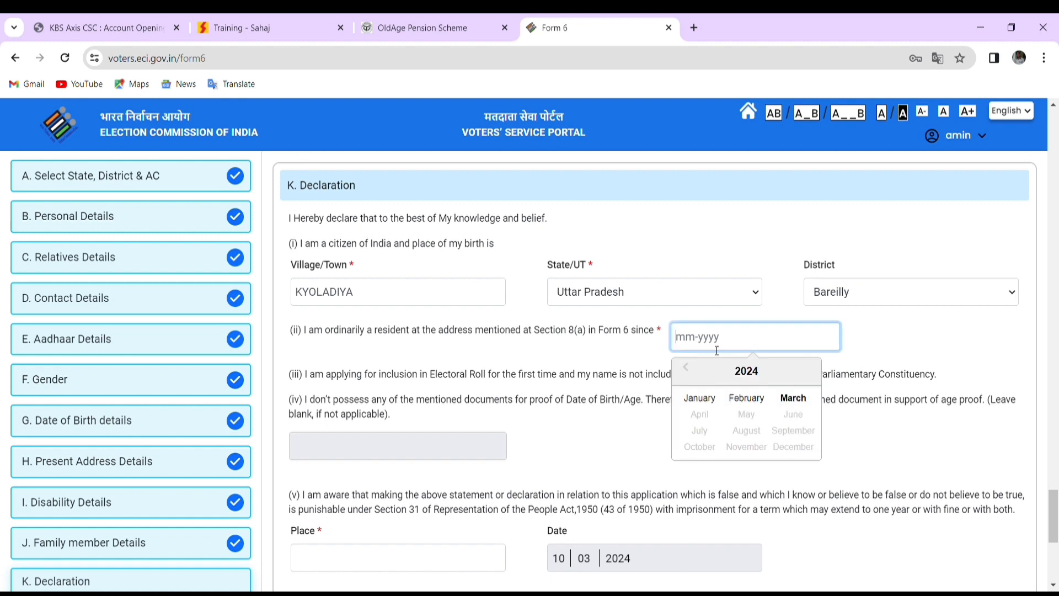
pyautogui.click(725, 375)
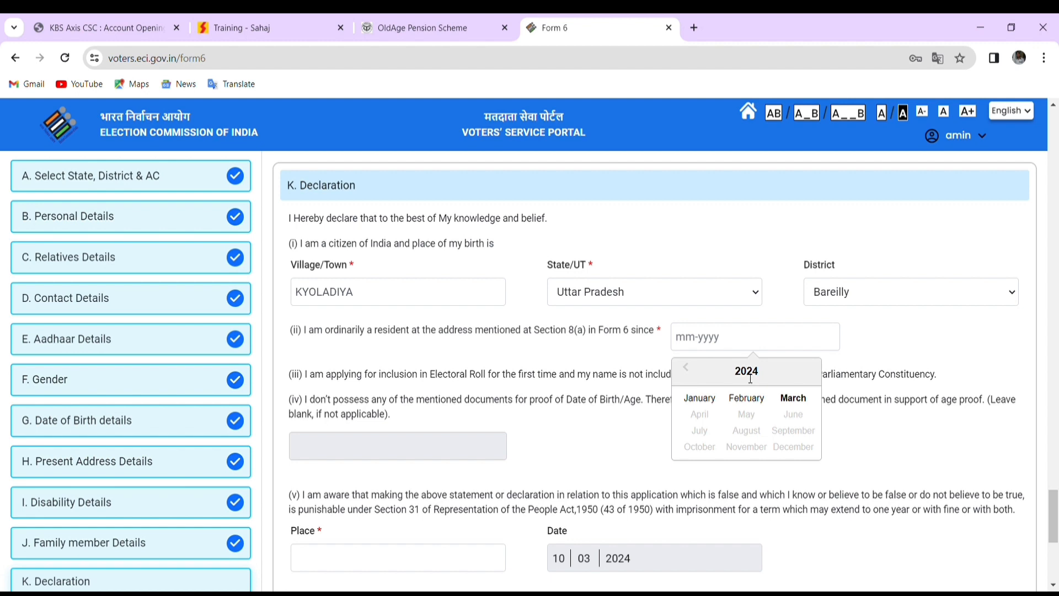
pyautogui.click(693, 373)
pyautogui.click(692, 373)
pyautogui.click(693, 372)
pyautogui.click(693, 373)
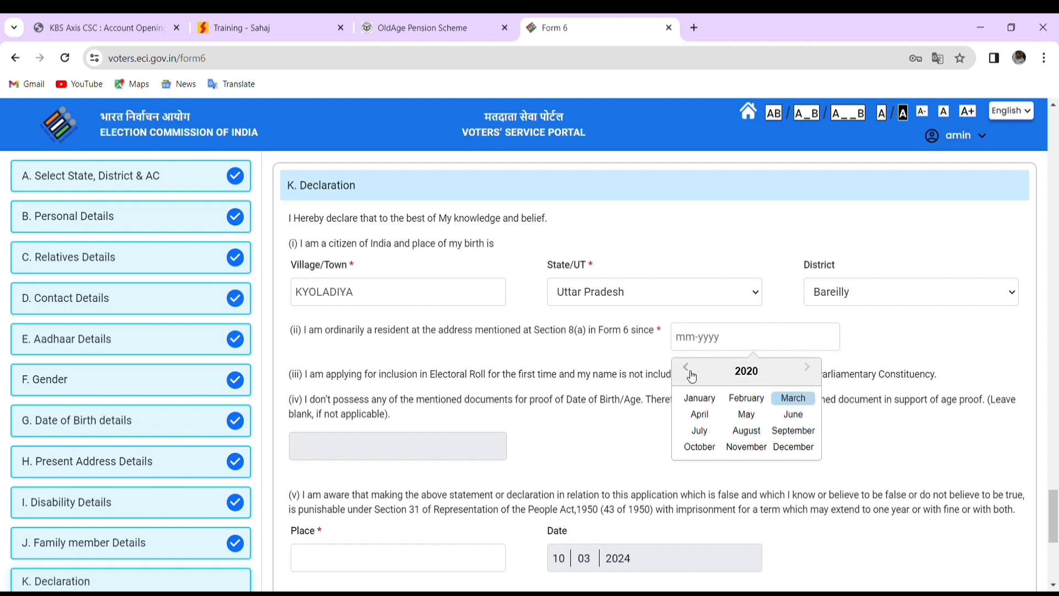
pyautogui.click(693, 373)
pyautogui.click(693, 373)
pyautogui.click(692, 373)
pyautogui.click(693, 373)
pyautogui.click(692, 373)
pyautogui.click(692, 373)
pyautogui.click(692, 373)
pyautogui.click(813, 374)
pyautogui.click(813, 374)
pyautogui.click(813, 374)
pyautogui.click(813, 374)
pyautogui.click(813, 373)
pyautogui.click(813, 374)
pyautogui.click(699, 399)
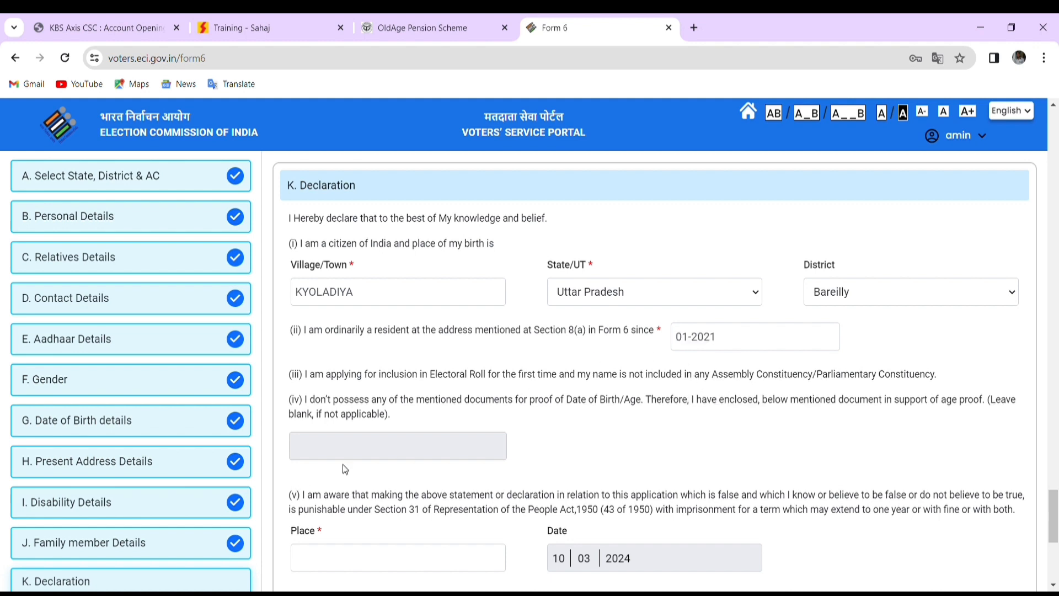
pyautogui.scroll(-1, 477, 450)
pyautogui.scroll(1, 477, 450)
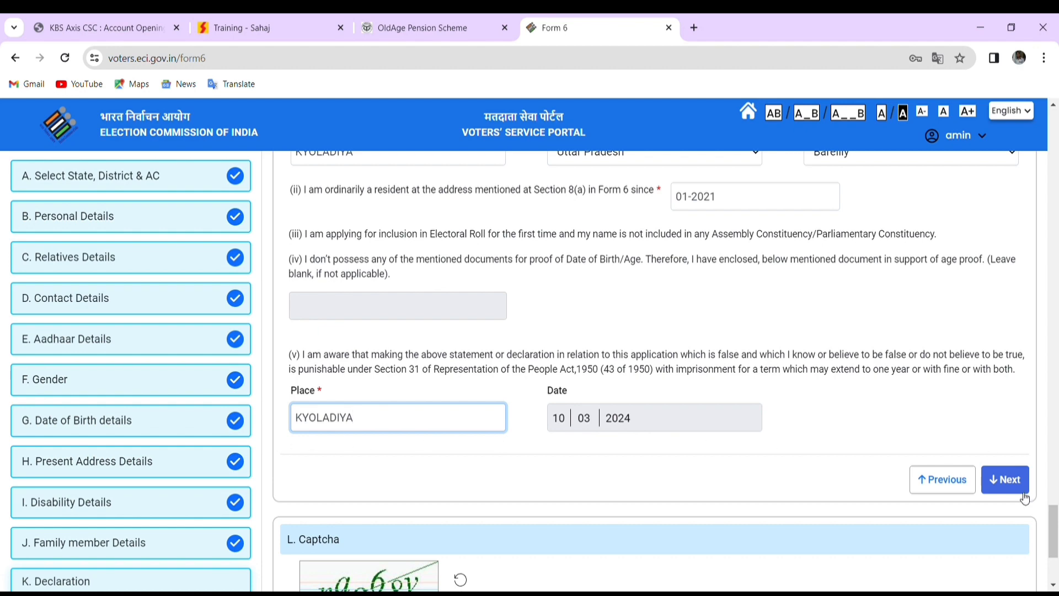
pyautogui.click(1011, 478)
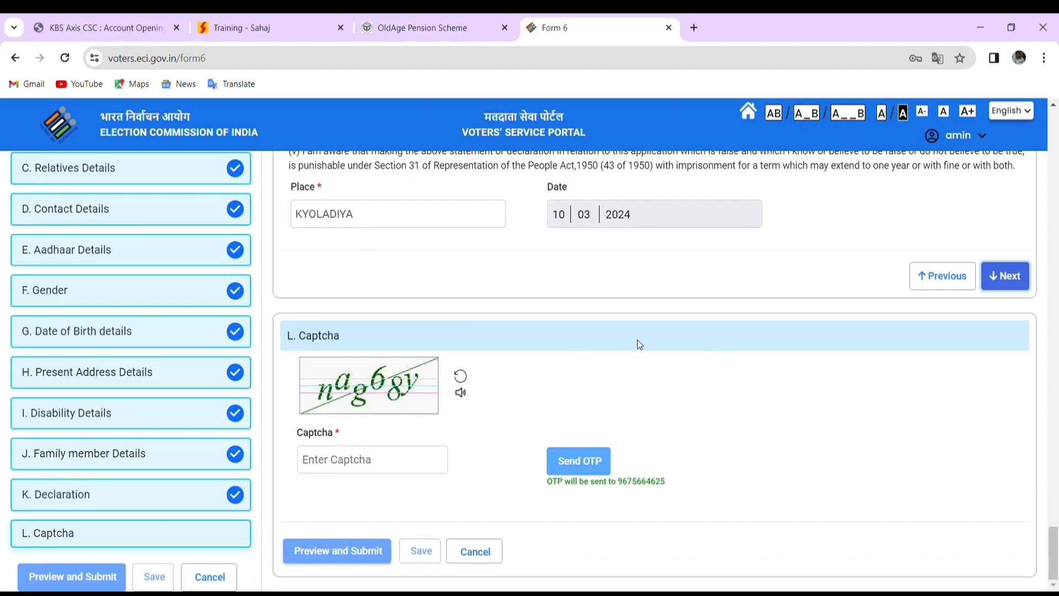
# Step: Enter a refreshed captcha, request an OTP, and type the received OTP
pyautogui.click(460, 376)
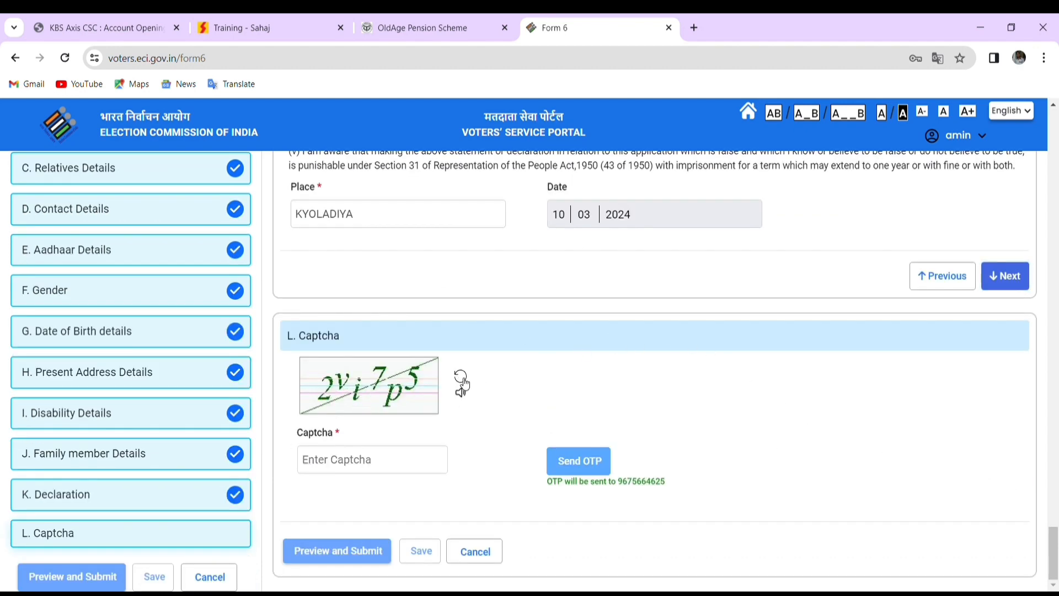
pyautogui.click(378, 469)
pyautogui.write('2')
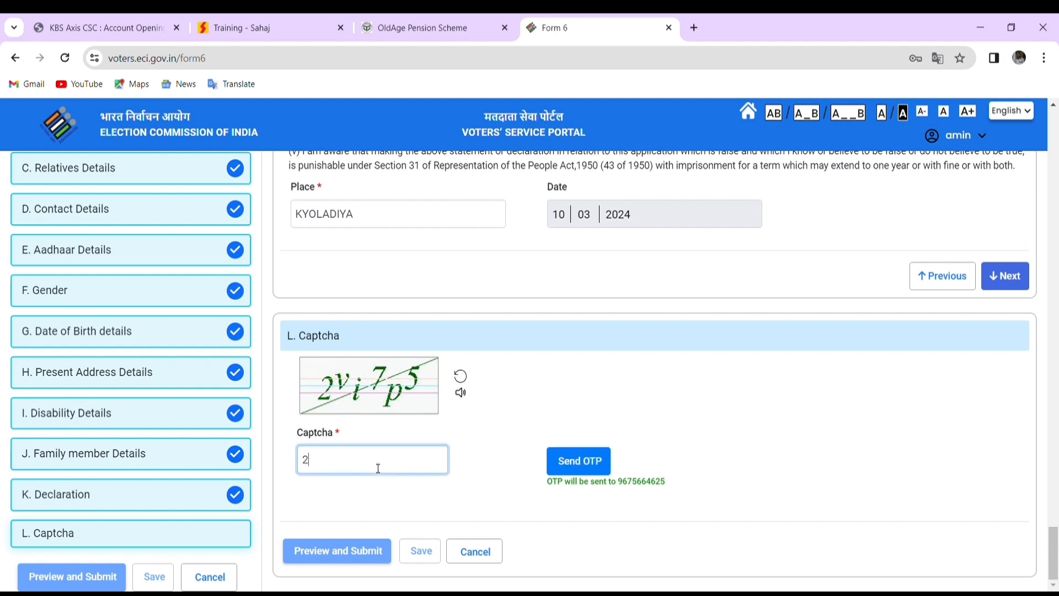
pyautogui.write('vi7p5')
pyautogui.click(588, 465)
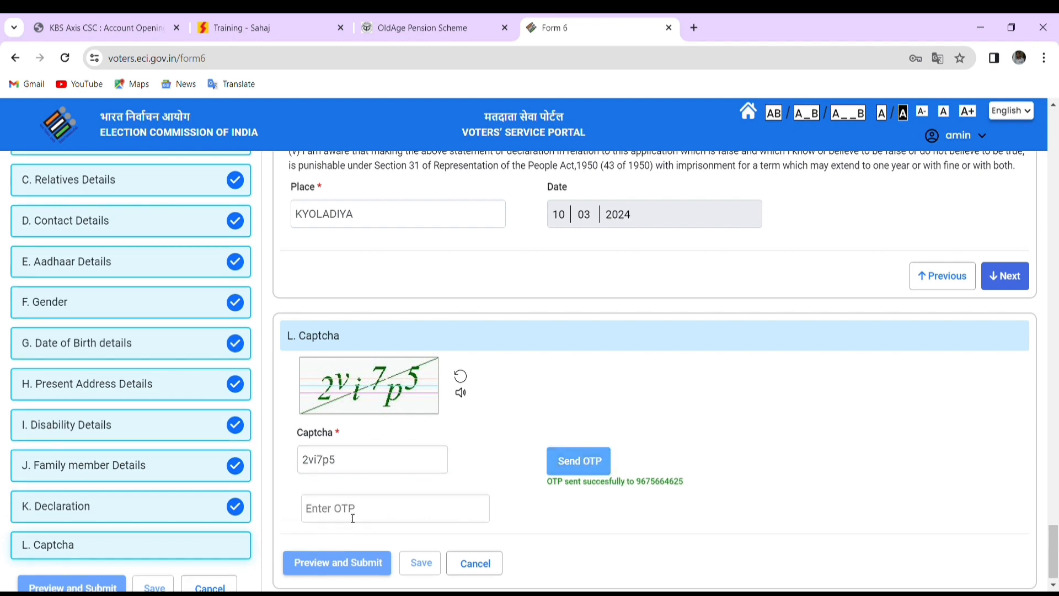
pyautogui.click(354, 517)
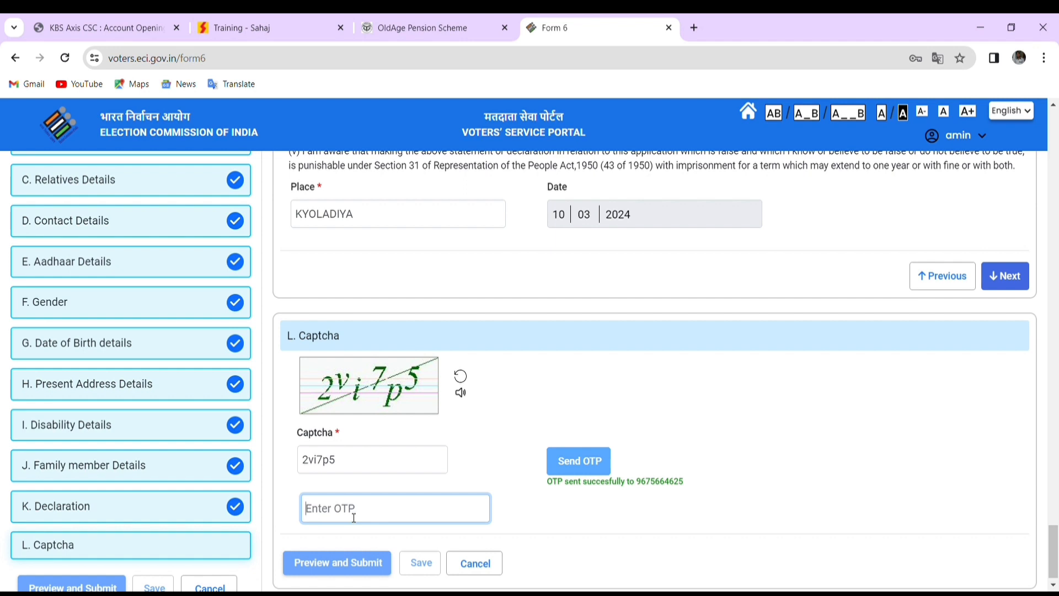
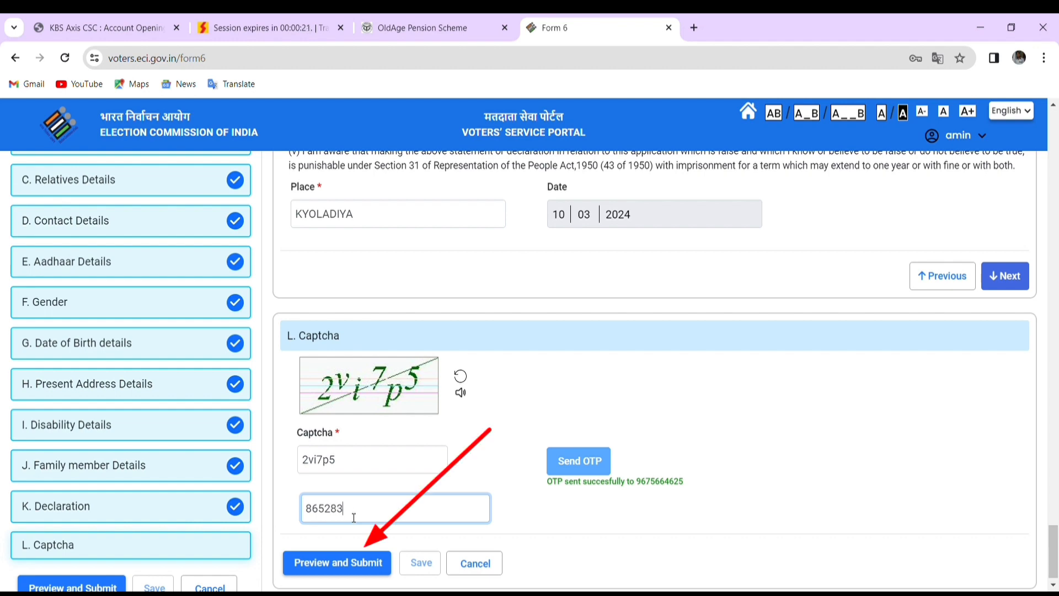
# Step: Review the Form 6 preview, submit and confirm it, then return home
pyautogui.click(331, 573)
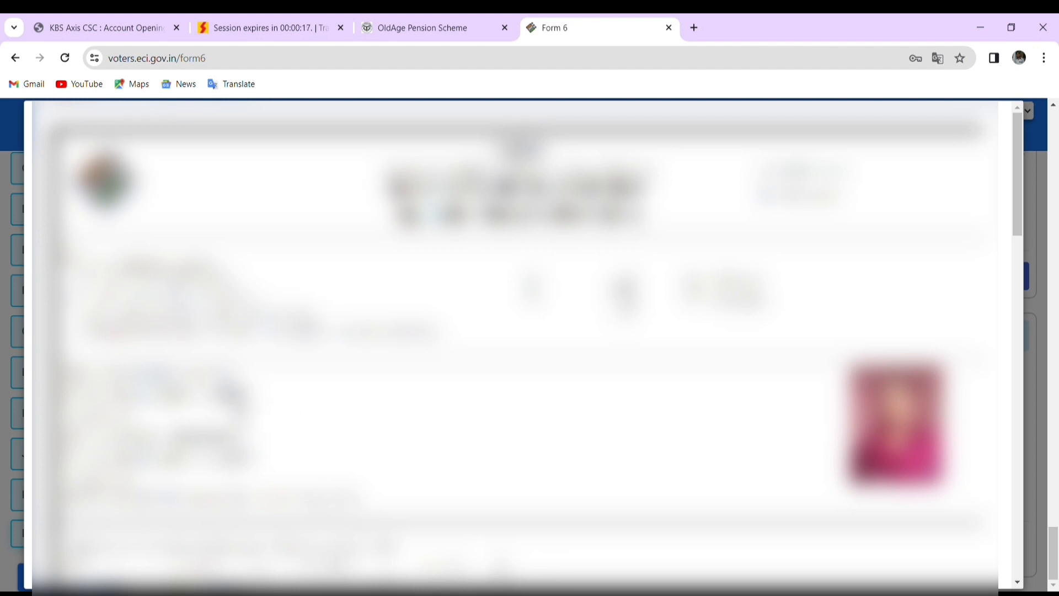
pyautogui.scroll(-1, 516, 342)
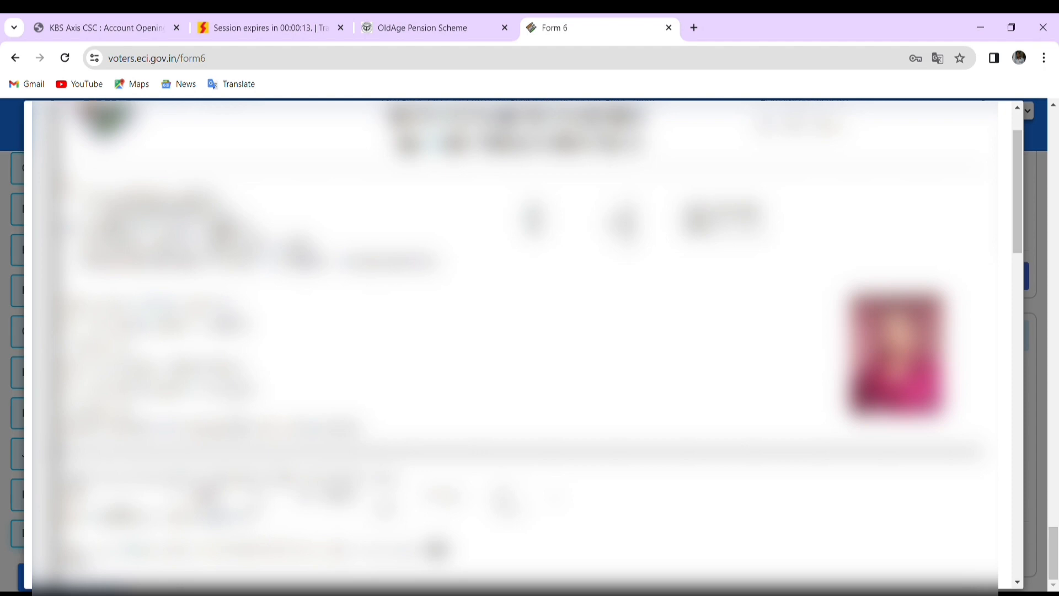
pyautogui.scroll(-1, 516, 342)
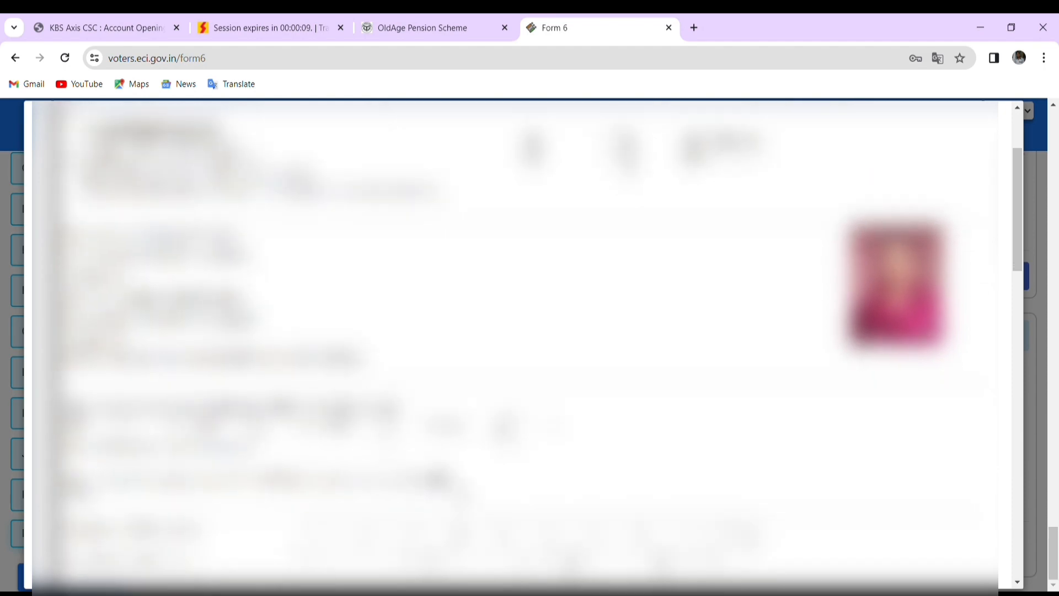
pyautogui.scroll(-10, 516, 342)
pyautogui.scroll(-5, 515, 342)
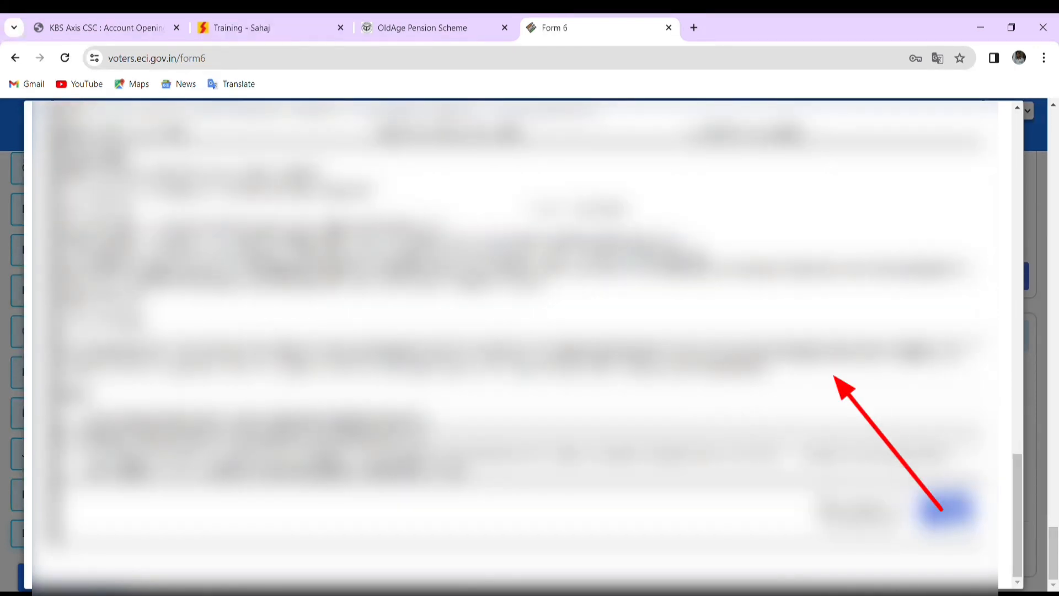
pyautogui.click(945, 510)
pyautogui.click(830, 372)
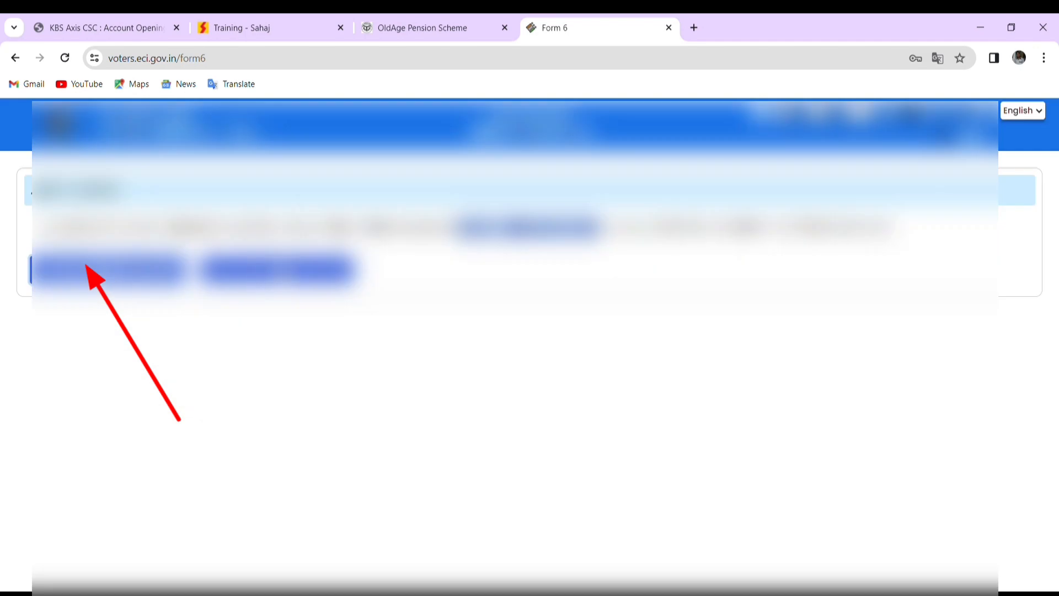
pyautogui.click(280, 273)
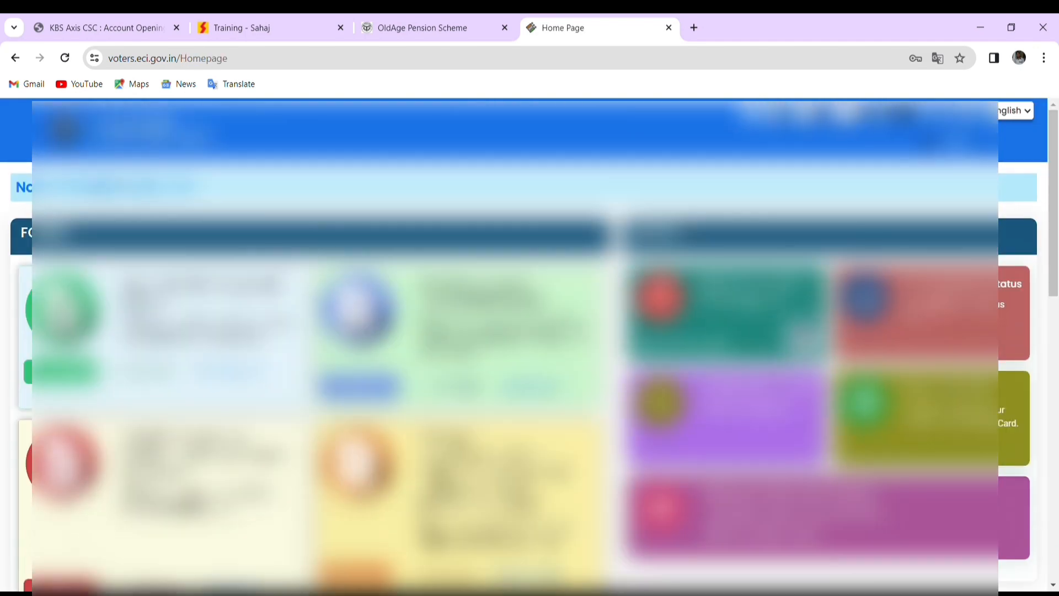
# Step: Track the application status for Uttar Pradesh and expand the result row
pyautogui.click(852, 309)
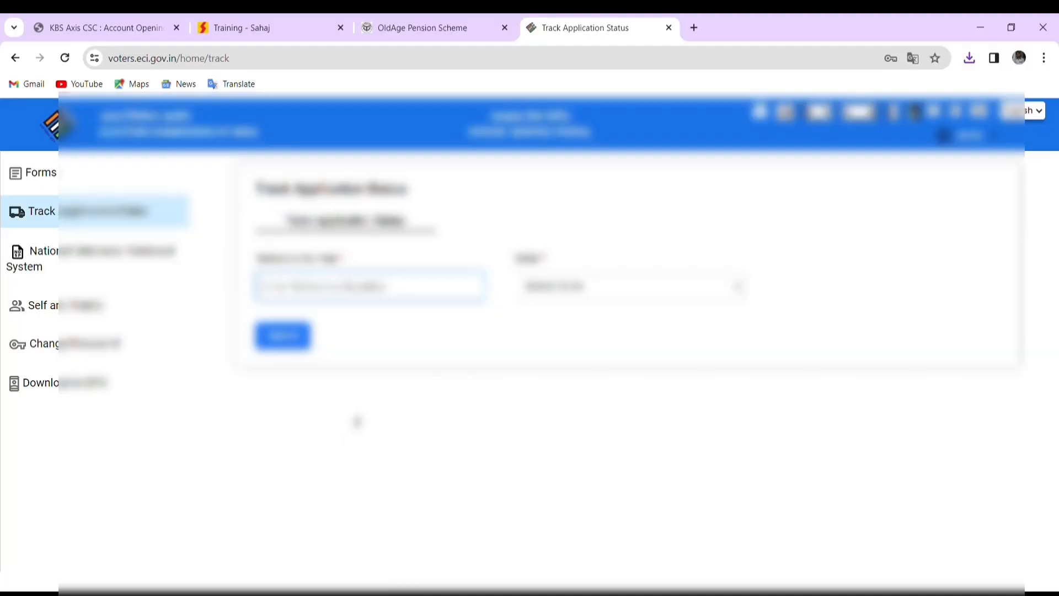
pyautogui.click(655, 293)
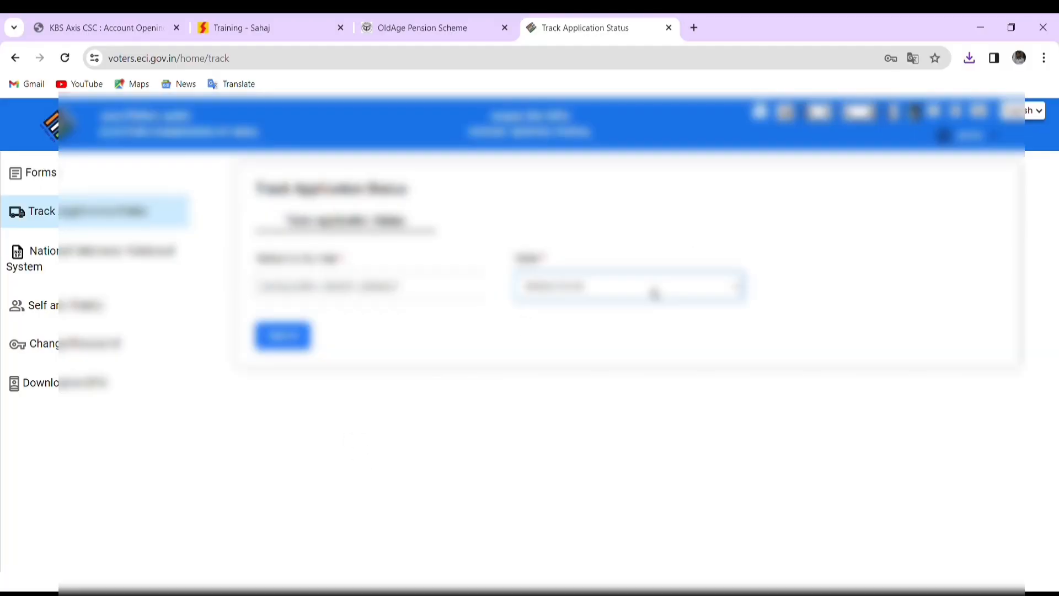
pyautogui.press('u')
pyautogui.click(284, 336)
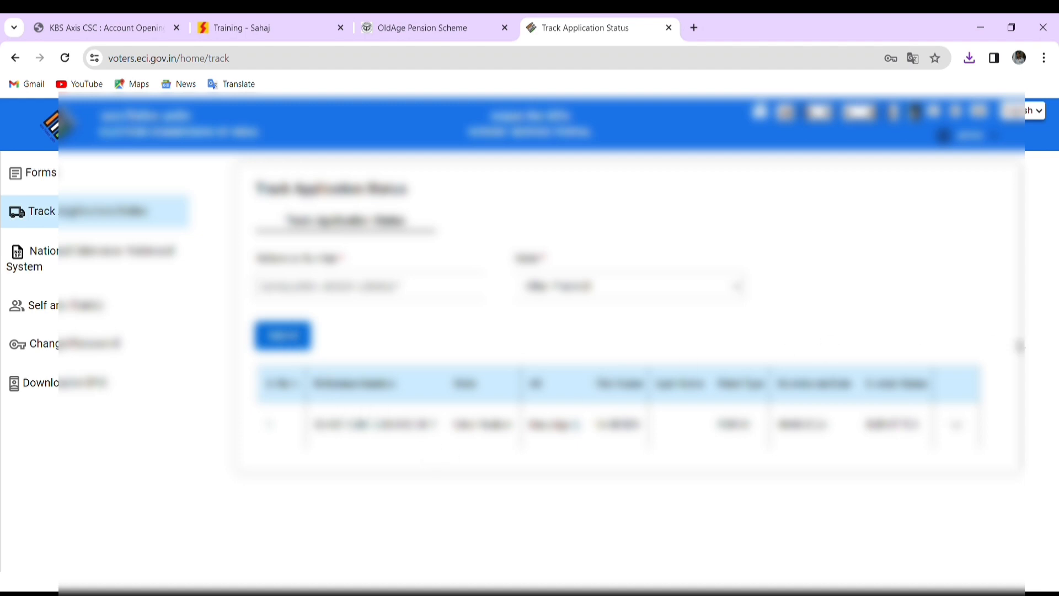
pyautogui.click(957, 424)
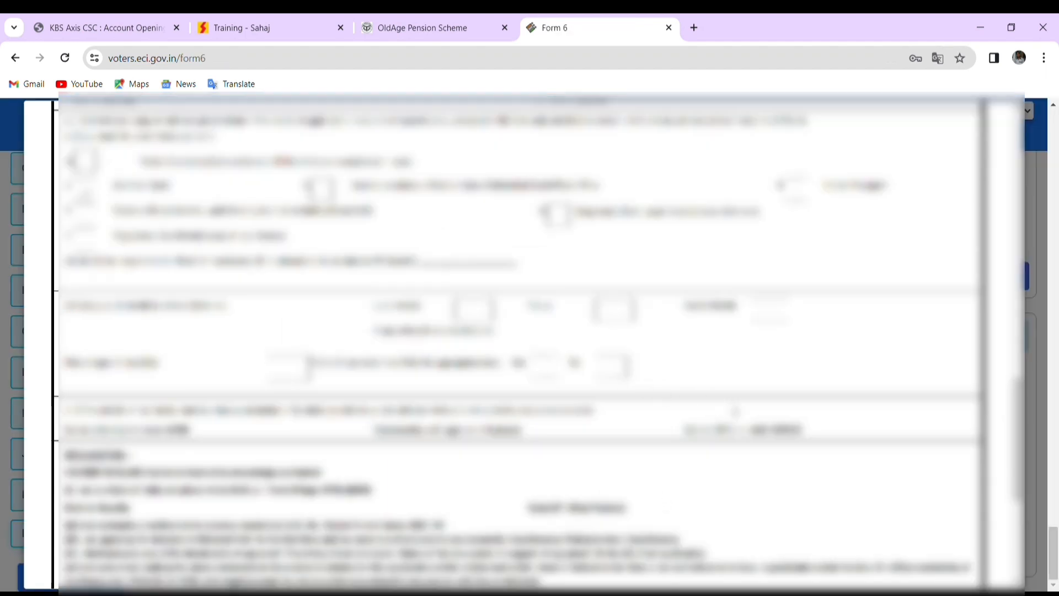
# Step: Submit and confirm the Form 6 application, then select the acknowledgement's reference number
pyautogui.scroll(-5, 734, 412)
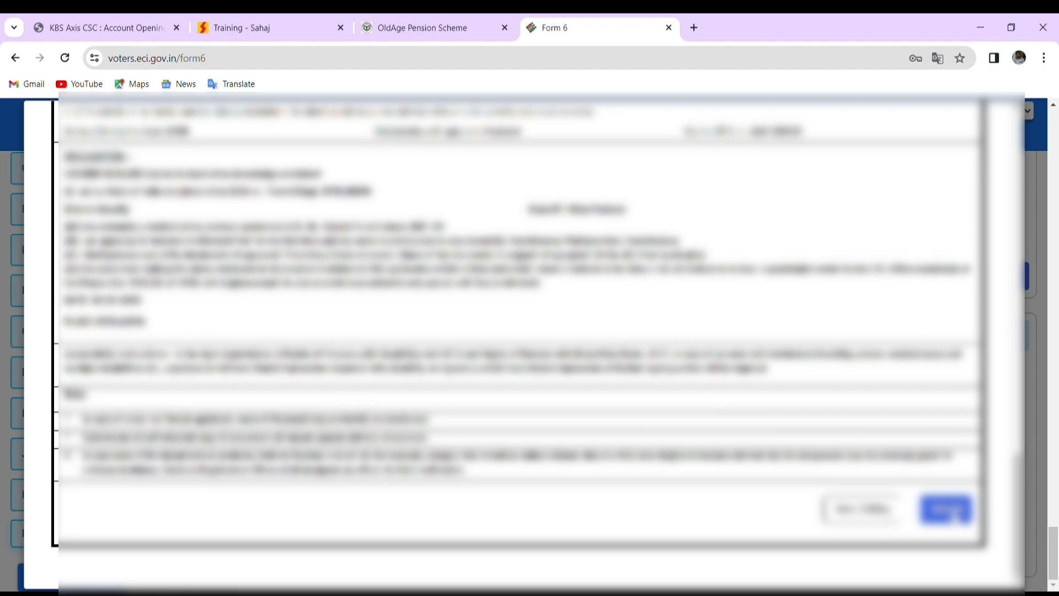
pyautogui.click(948, 514)
pyautogui.click(830, 373)
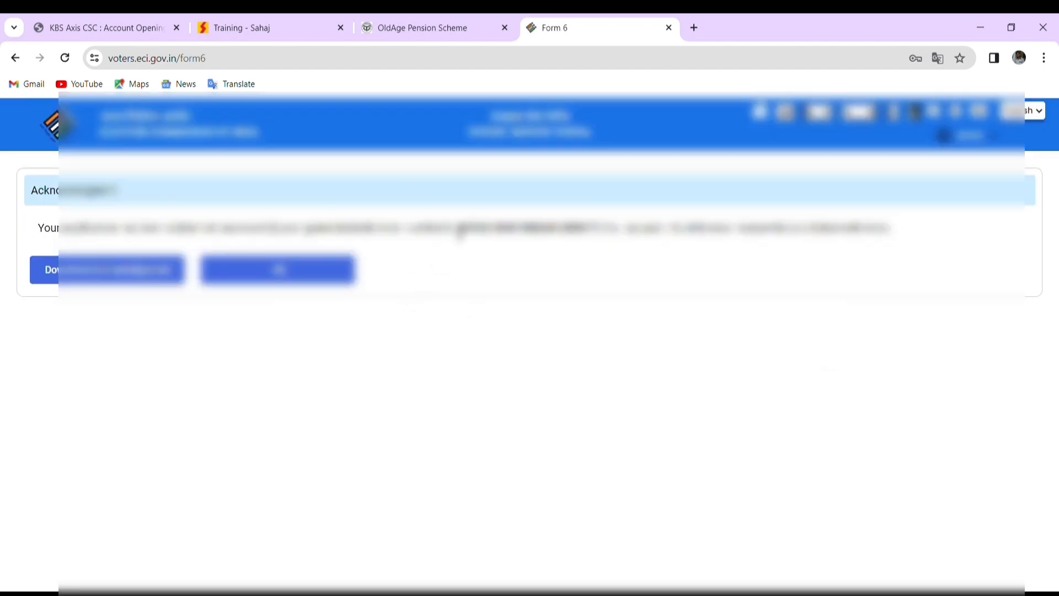
pyautogui.moveTo(459, 231); pyautogui.dragTo(600, 229)
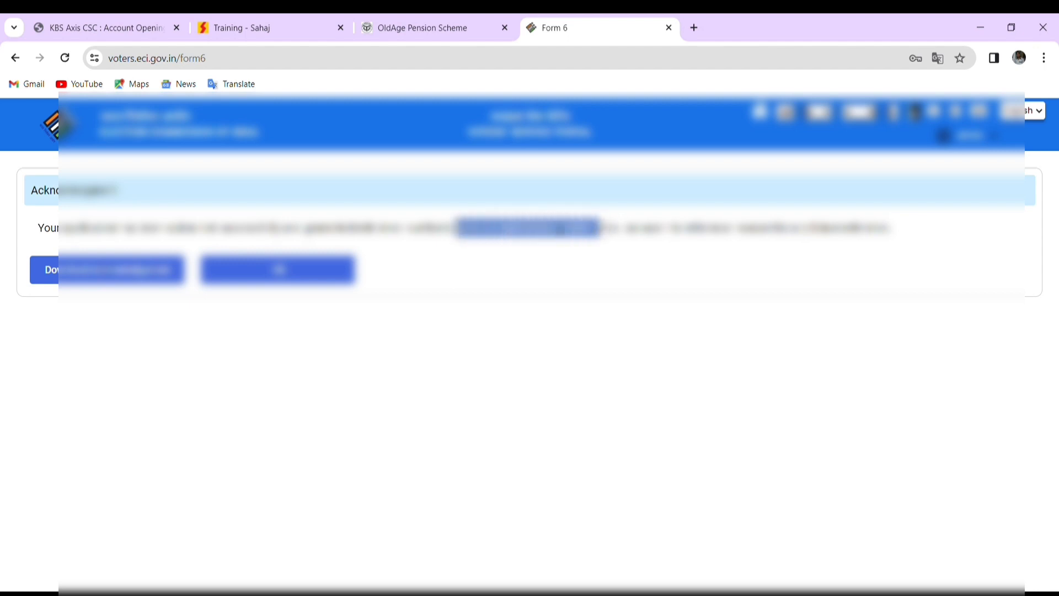